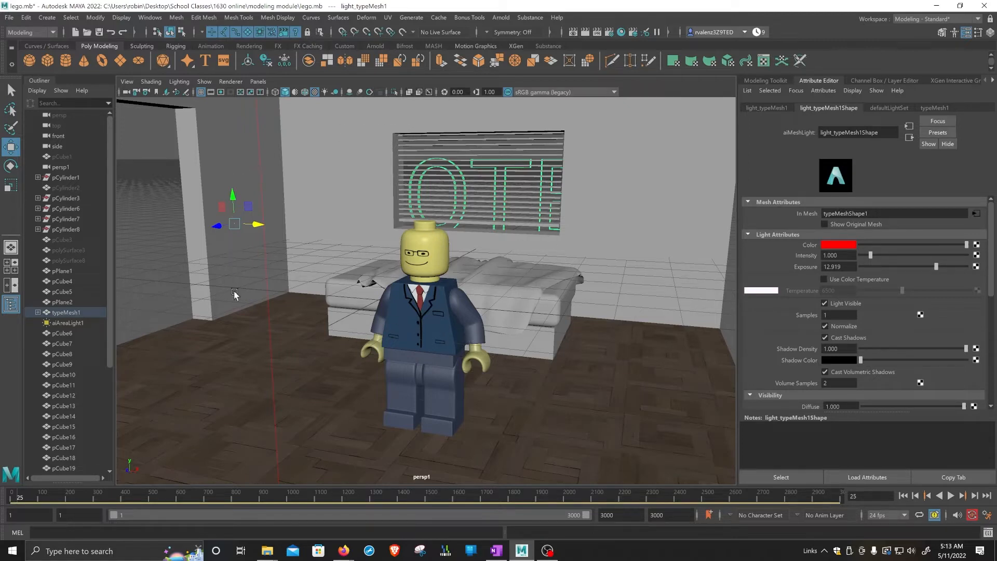
Show the resolution gate in the persp1 camera view and frame the LEGO figure front-on, standing before the bed and window
{"action": "left_click", "coordinate": [318, 373]}
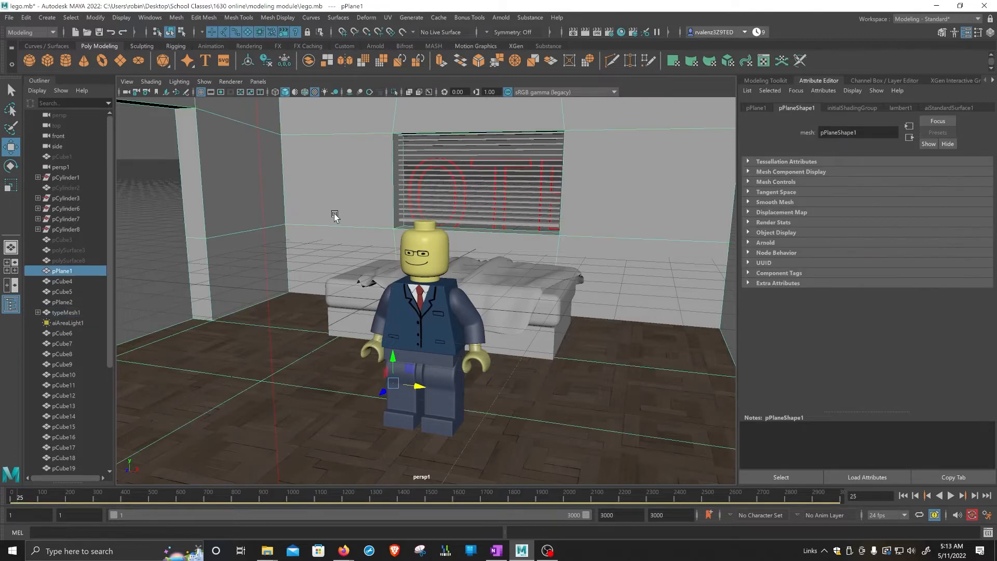
{"action": "left_click", "coordinate": [220, 91]}
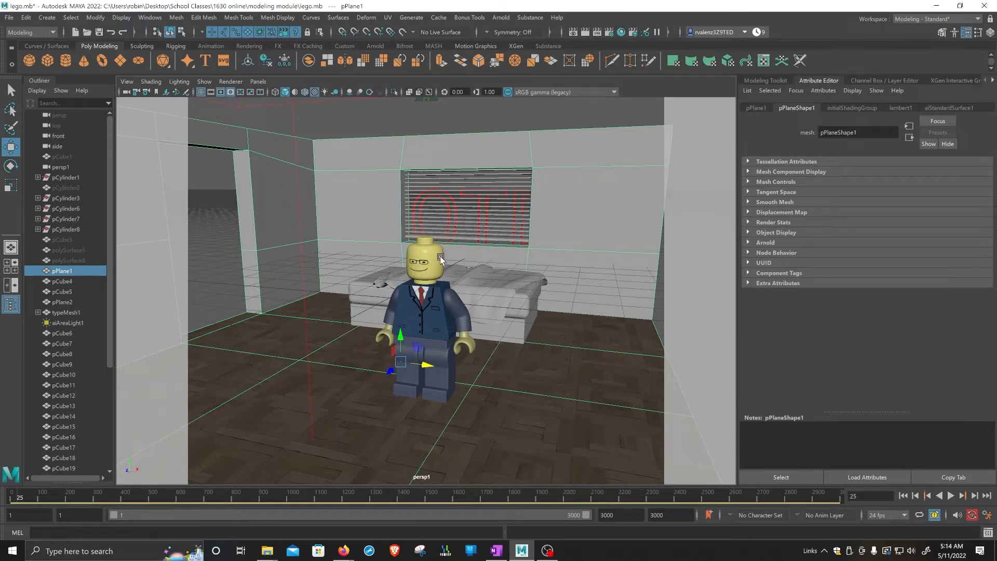
{"action": "left_click_drag", "start_coordinate": [463, 259], "coordinate": [512, 263], "text": "alt"}
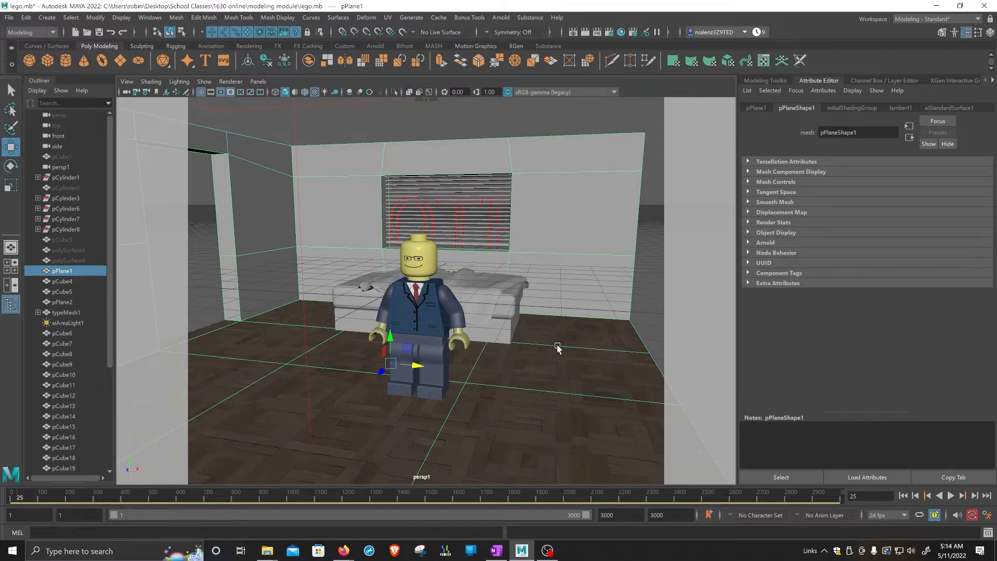
{"action": "middle_click_drag", "start_coordinate": [558, 348], "coordinate": [578, 343], "text": "alt"}
{"action": "scroll", "coordinate": [577, 343], "scroll_direction": "up", "scroll_amount": 2}
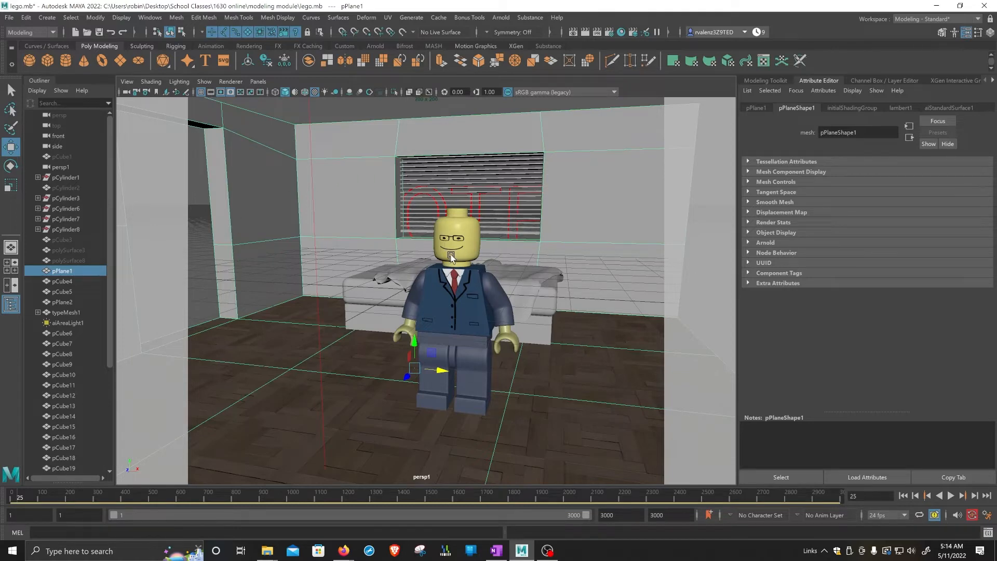
{"action": "left_click_drag", "start_coordinate": [526, 269], "coordinate": [560, 261], "text": "alt"}
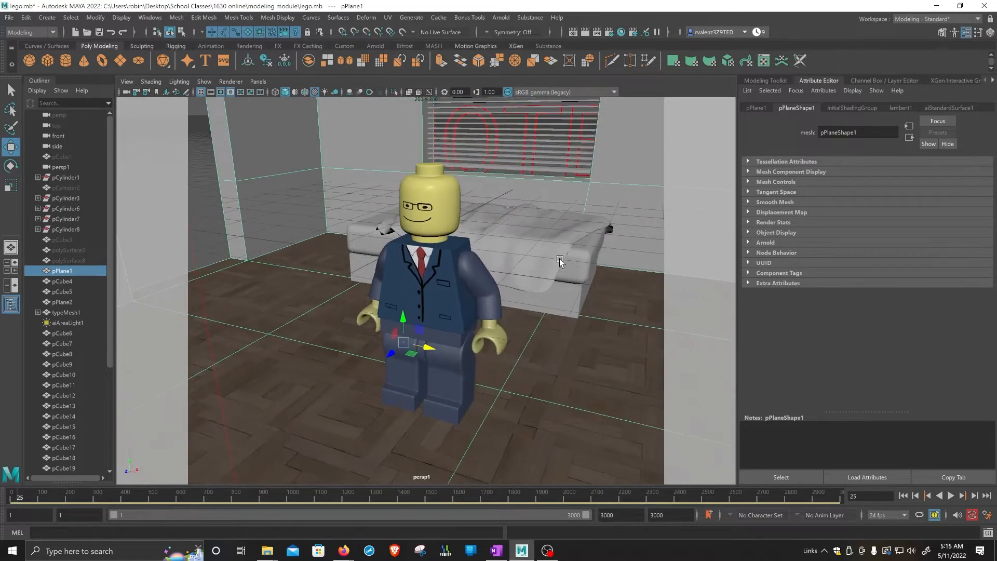
{"action": "left_click_drag", "start_coordinate": [426, 353], "coordinate": [451, 288], "text": "alt"}
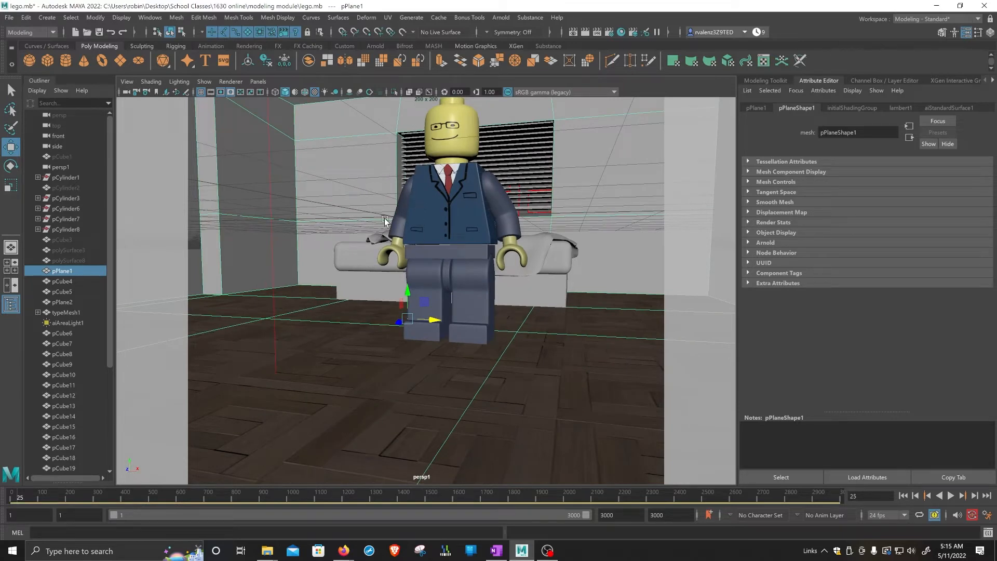
{"action": "scroll", "coordinate": [350, 261], "scroll_direction": "down", "scroll_amount": 2}
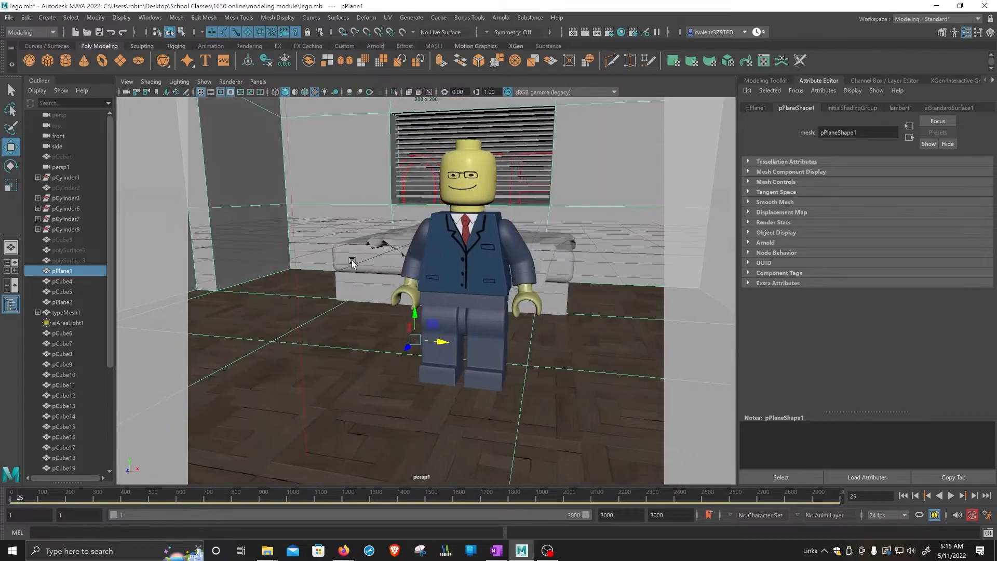
{"action": "right_click_drag", "start_coordinate": [351, 260], "coordinate": [536, 243], "text": "alt"}
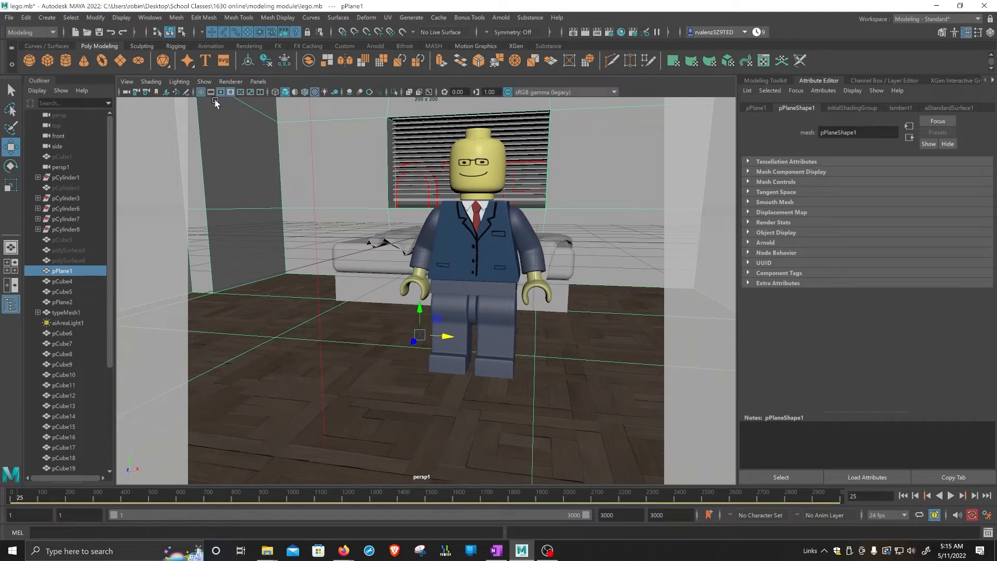
Save the current camera view as a bookmark named "medium"
{"action": "left_click", "coordinate": [127, 82]}
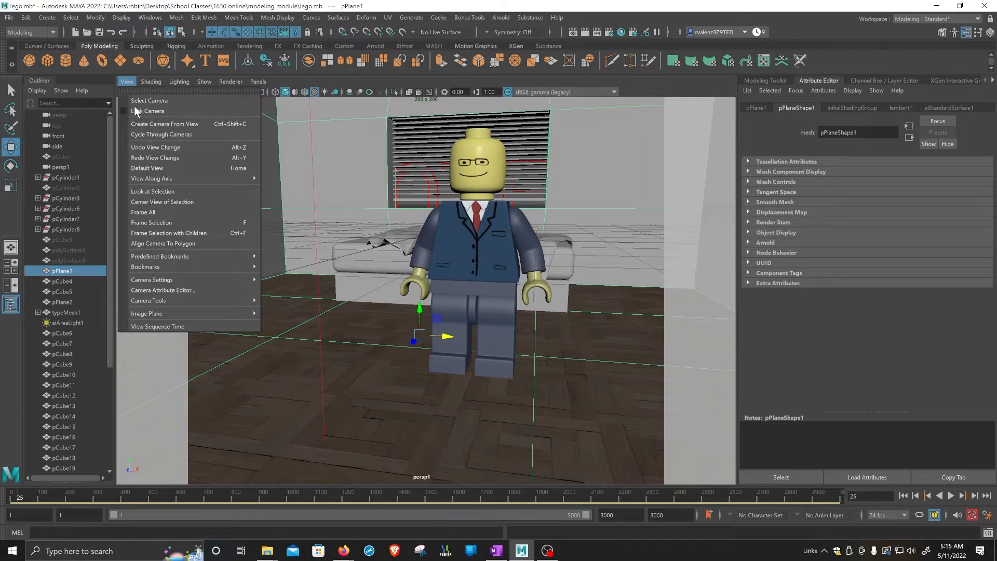
{"action": "mouse_move", "coordinate": [142, 267]}
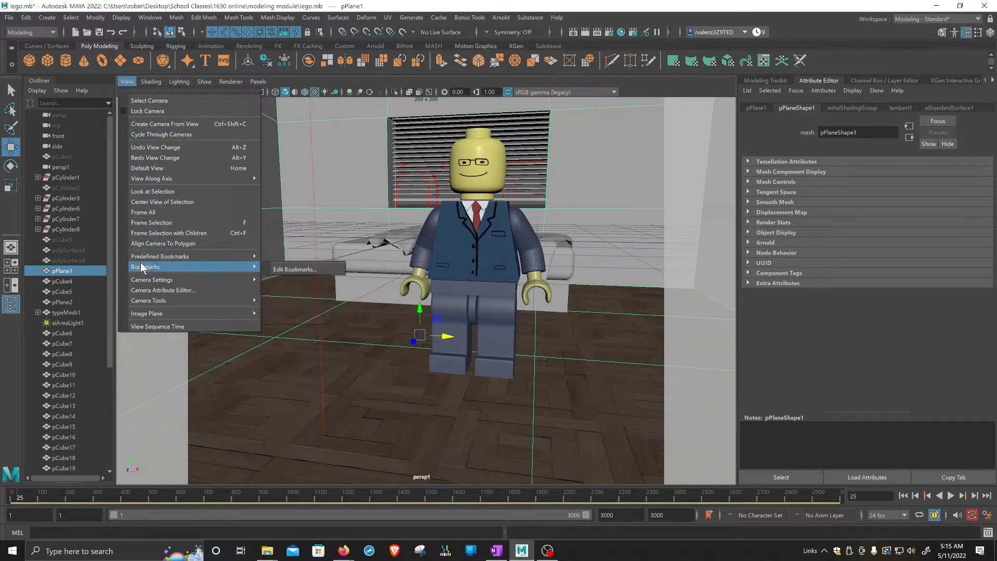
{"action": "left_click", "coordinate": [298, 269]}
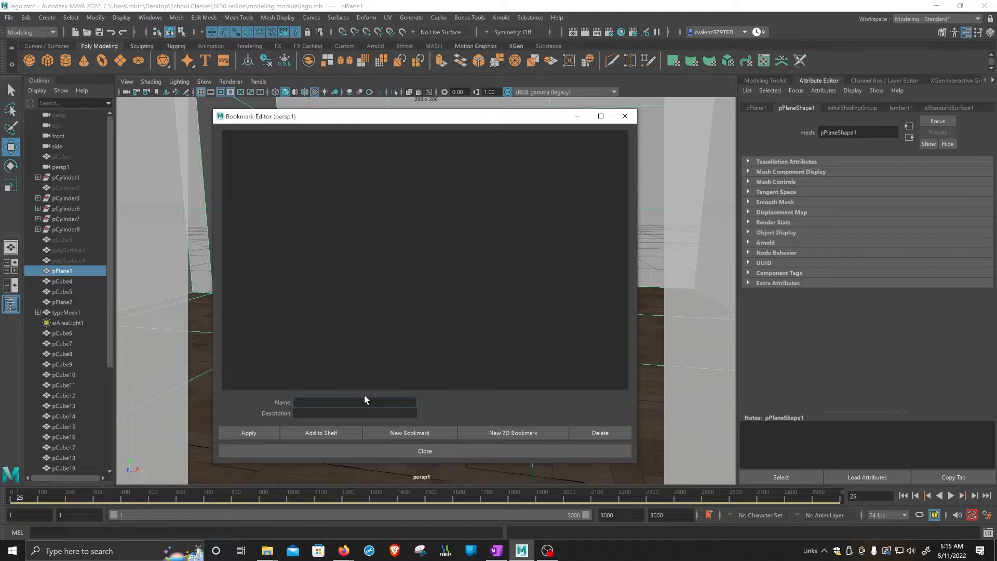
{"action": "type", "text": "medium"}
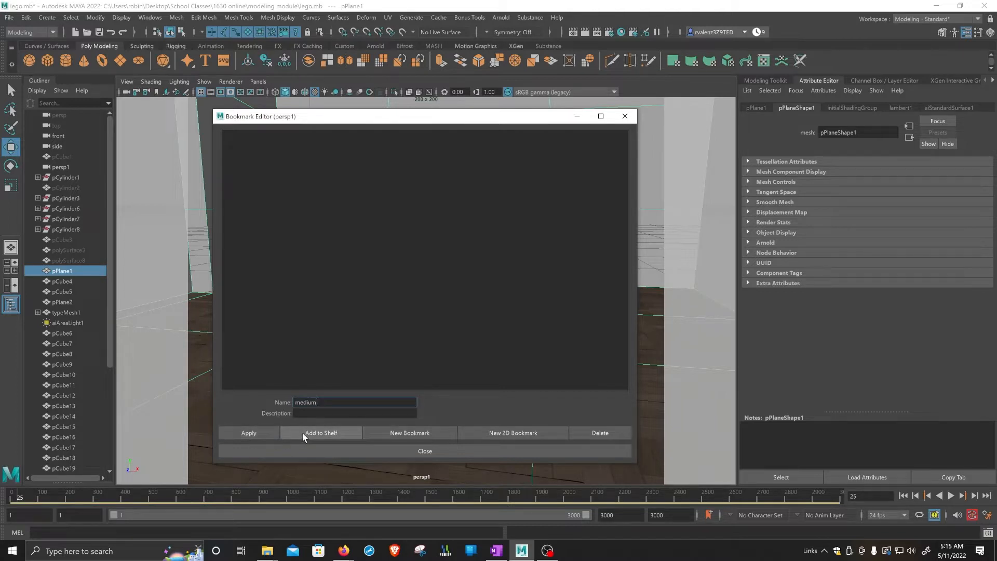
{"action": "left_click", "coordinate": [401, 450]}
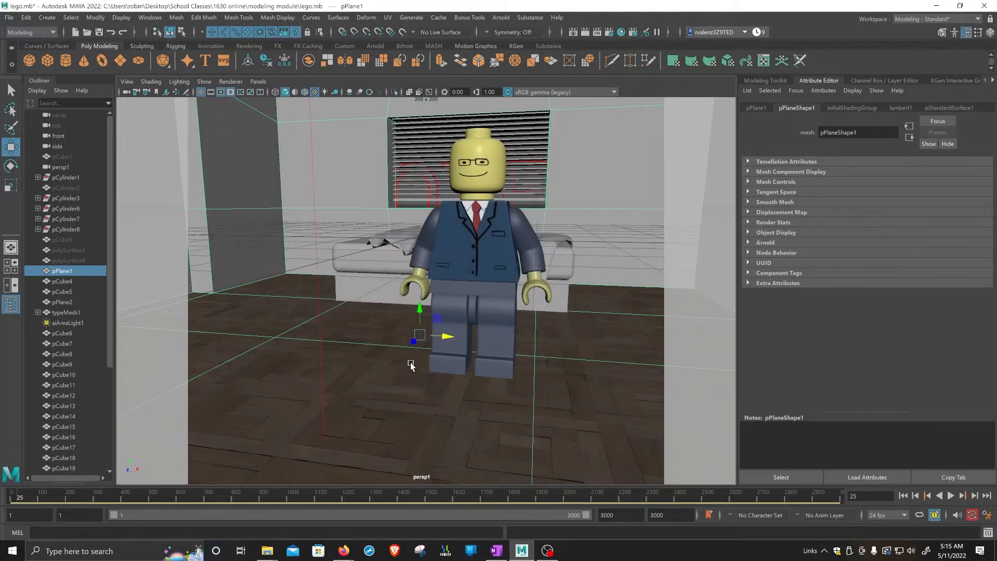
Reframe the camera on the figure from an angled side view, and restore the "medium" bookmark to test it
{"action": "left_click_drag", "start_coordinate": [445, 328], "coordinate": [434, 326], "text": "alt"}
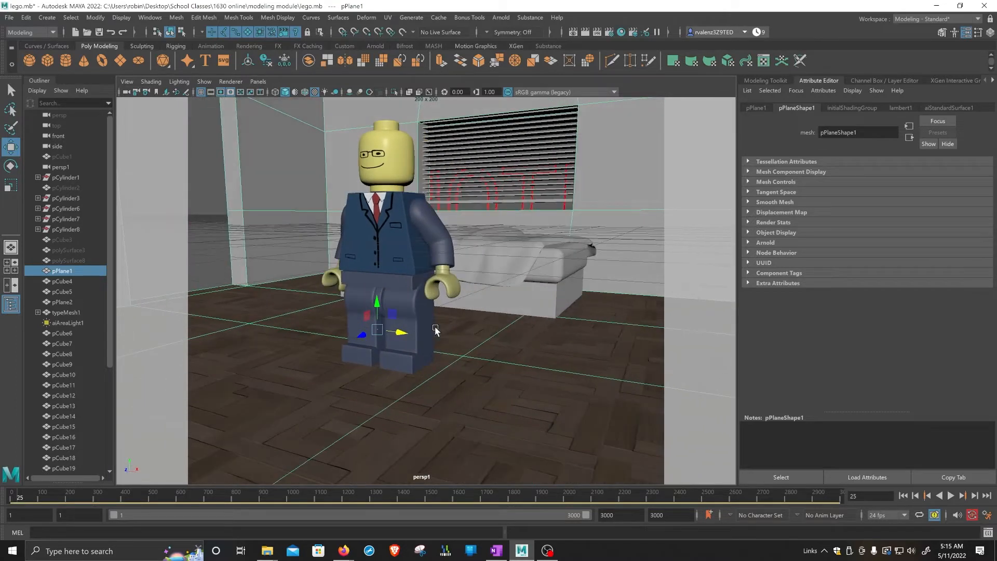
{"action": "left_click_drag", "start_coordinate": [445, 263], "coordinate": [448, 288], "text": "alt"}
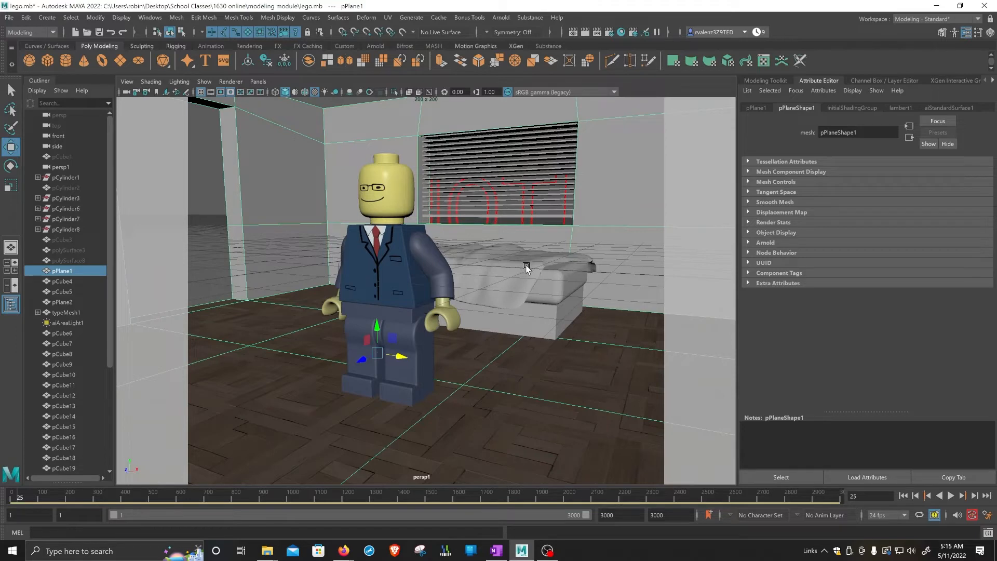
{"action": "scroll", "coordinate": [503, 284], "scroll_direction": "up", "scroll_amount": 2}
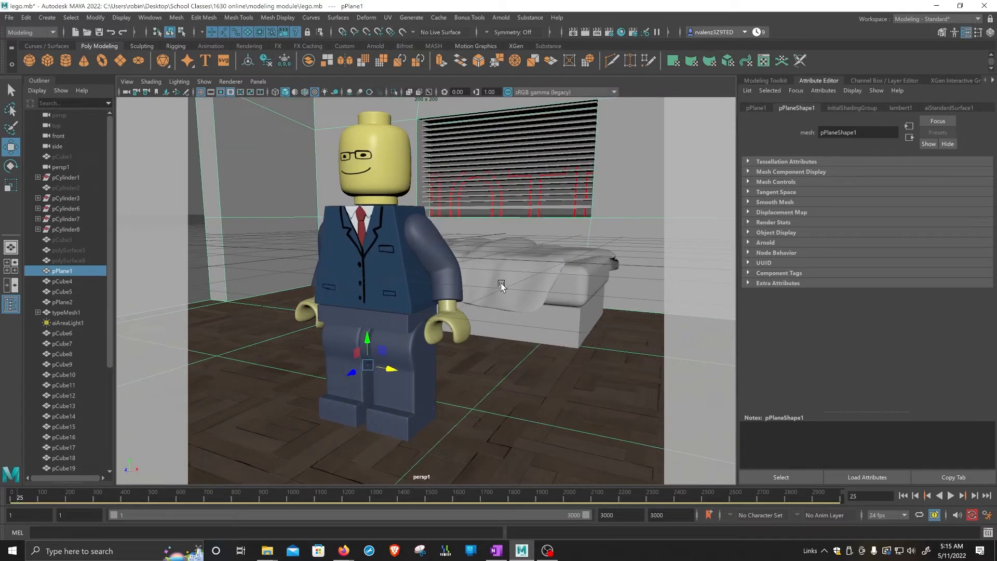
{"action": "left_click", "coordinate": [128, 82]}
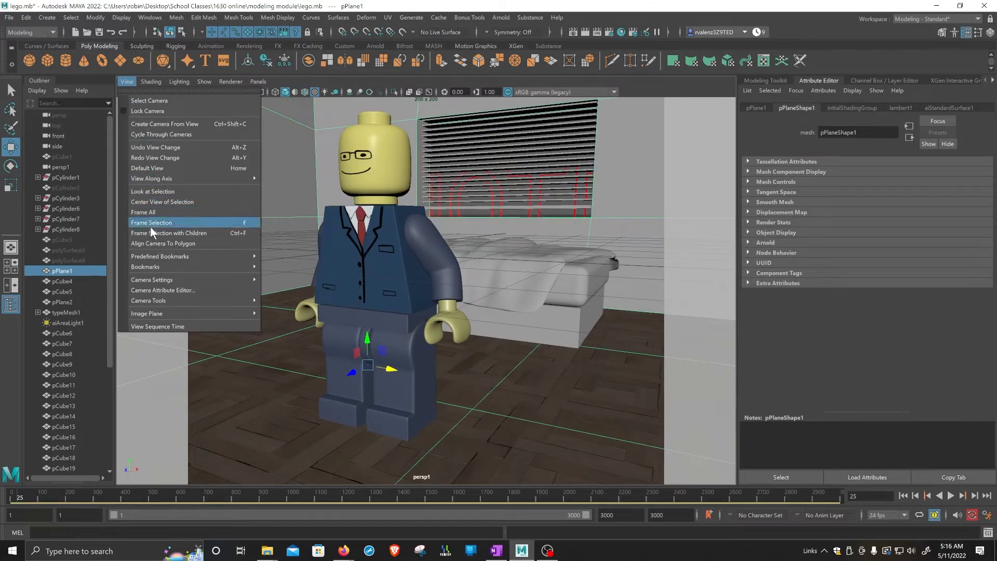
{"action": "mouse_move", "coordinate": [152, 267]}
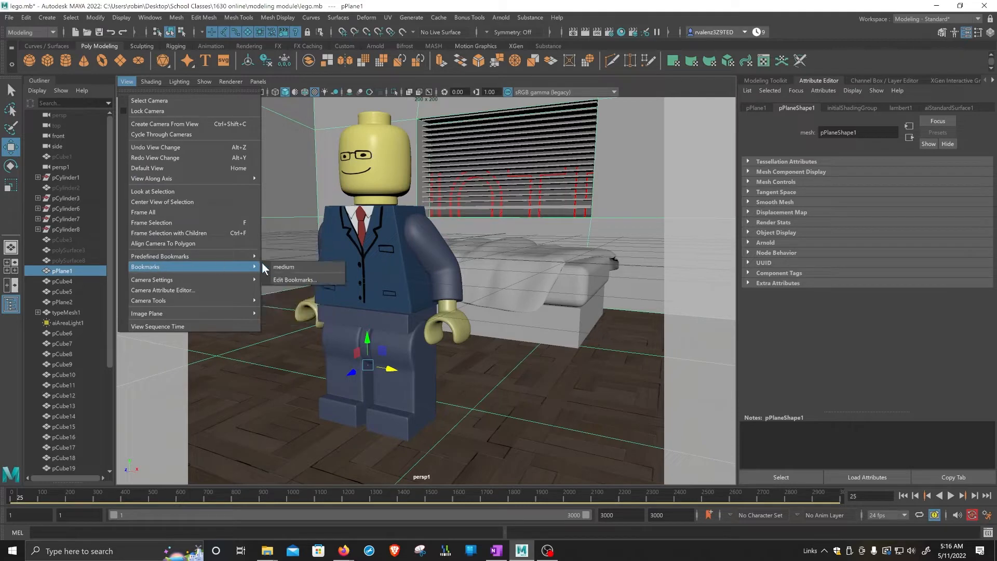
{"action": "left_click", "coordinate": [293, 268]}
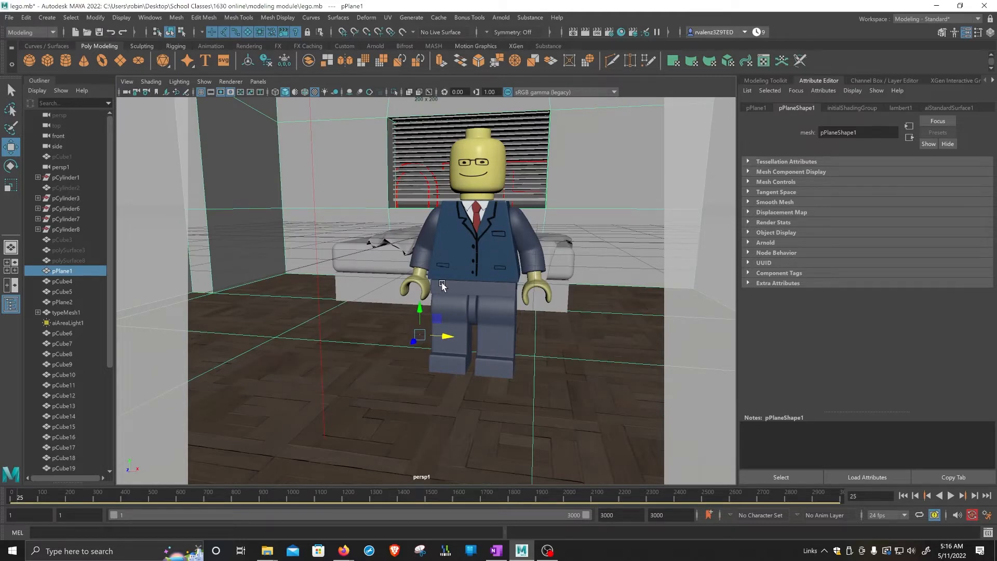
Compose a low-angle shot of the room, with the figure offset to the right side of the frame
{"action": "middle_click_drag", "start_coordinate": [437, 256], "coordinate": [432, 262], "text": "alt"}
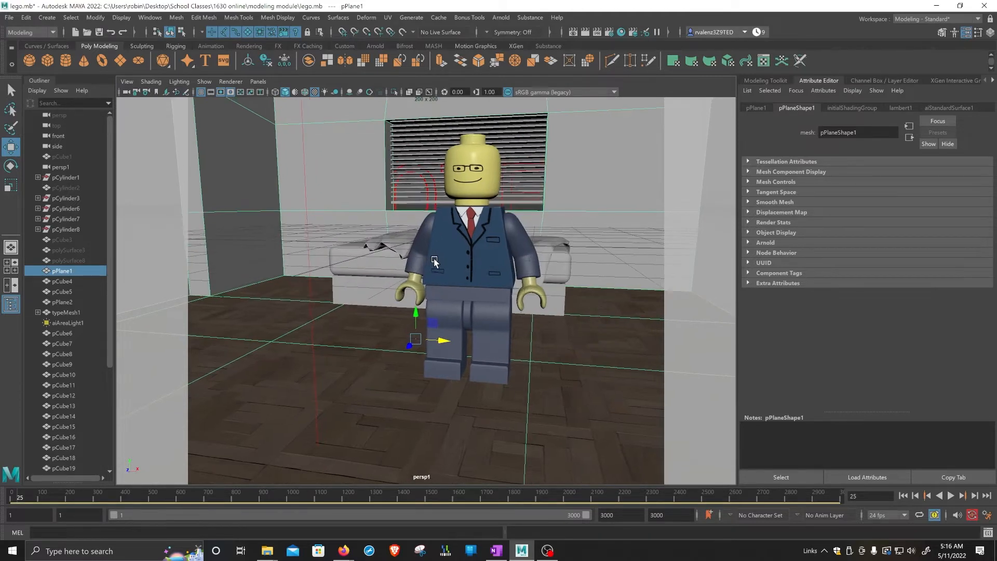
{"action": "left_click", "coordinate": [131, 84]}
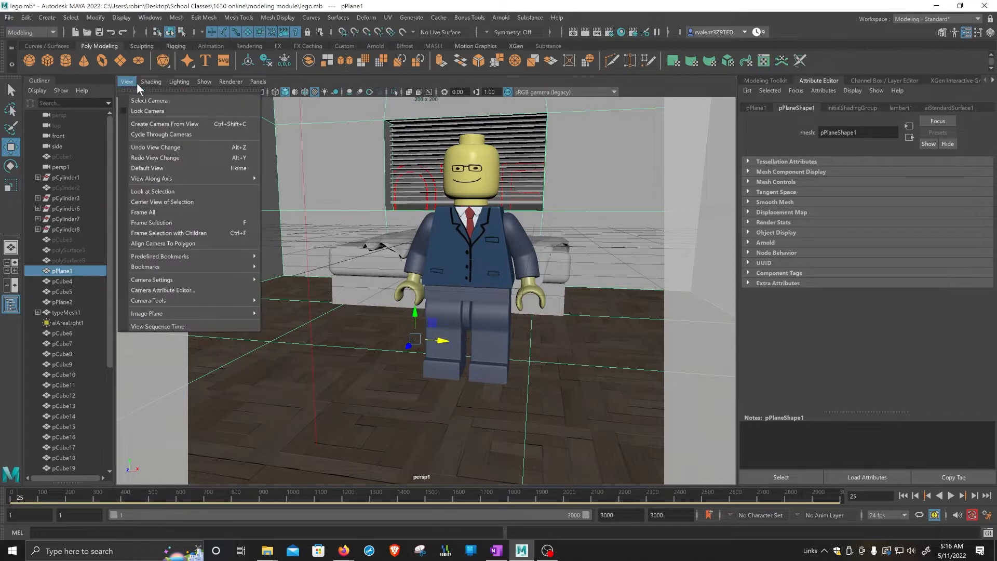
{"action": "mouse_move", "coordinate": [170, 266]}
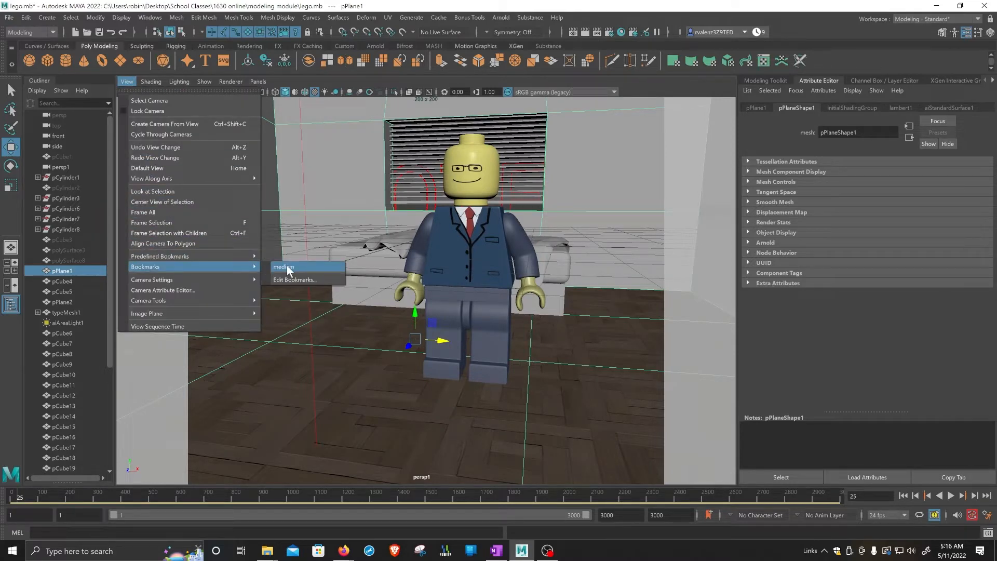
{"action": "left_click", "coordinate": [305, 321]}
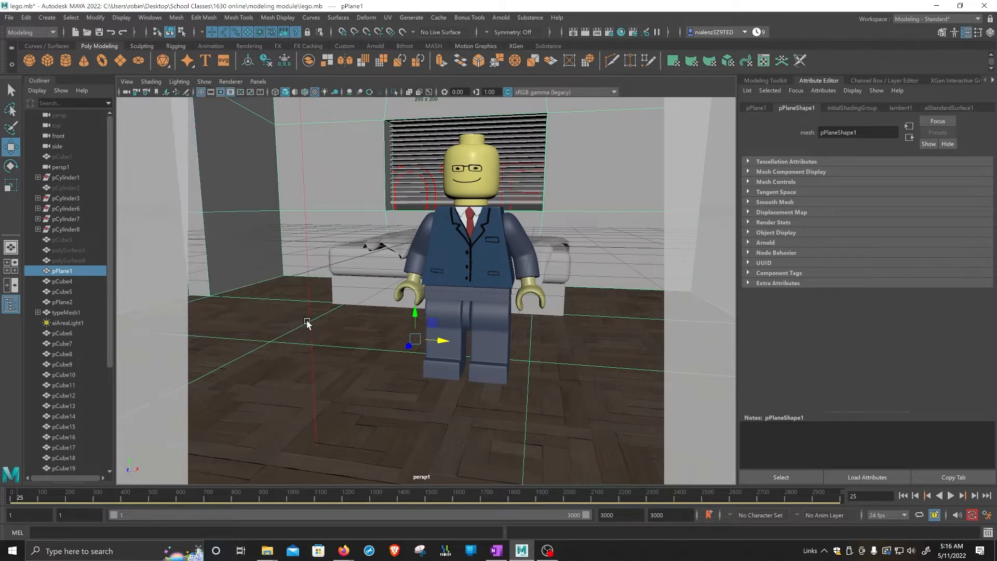
{"action": "left_click_drag", "start_coordinate": [306, 321], "coordinate": [310, 316], "text": "alt"}
{"action": "middle_click_drag", "start_coordinate": [369, 243], "coordinate": [396, 264], "text": "alt"}
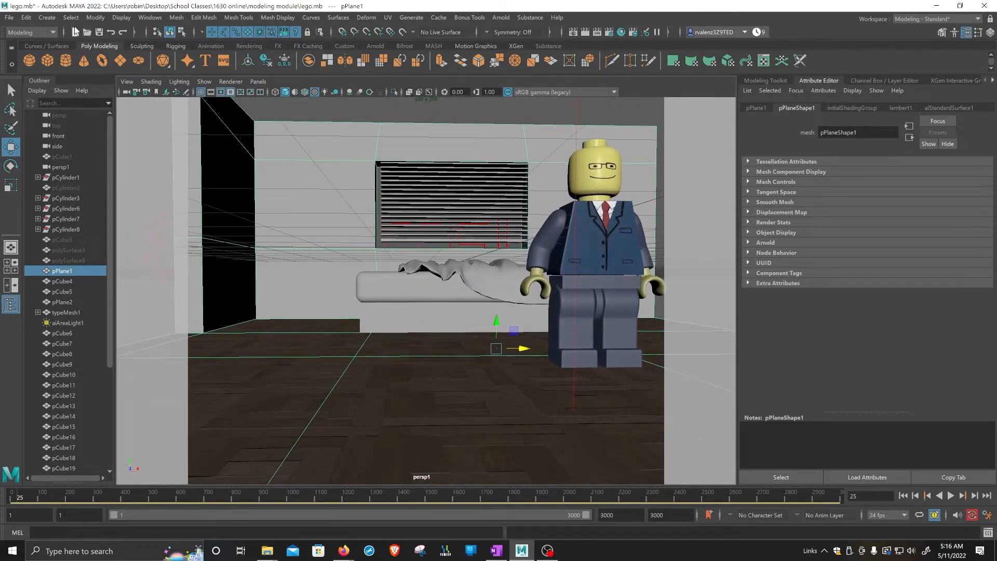
Save the low camera view as a second bookmark named "low angle"
{"action": "left_click", "coordinate": [127, 81]}
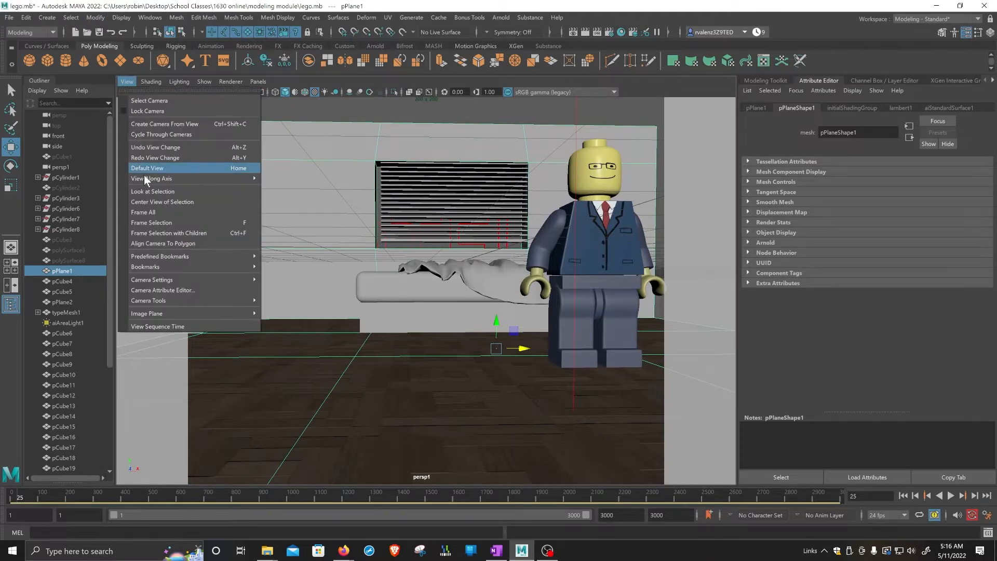
{"action": "mouse_move", "coordinate": [156, 280]}
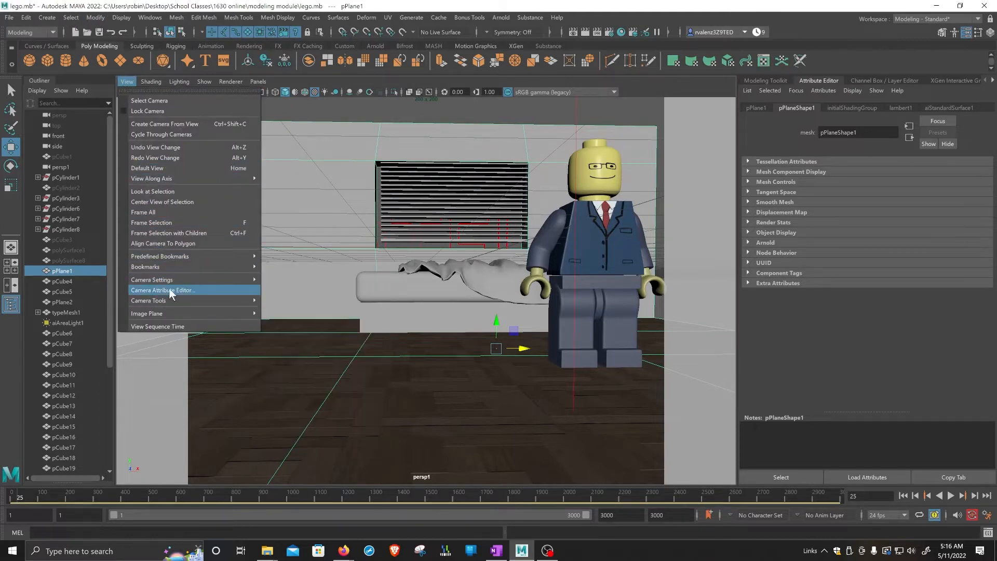
{"action": "mouse_move", "coordinate": [179, 266]}
{"action": "left_click", "coordinate": [285, 275]}
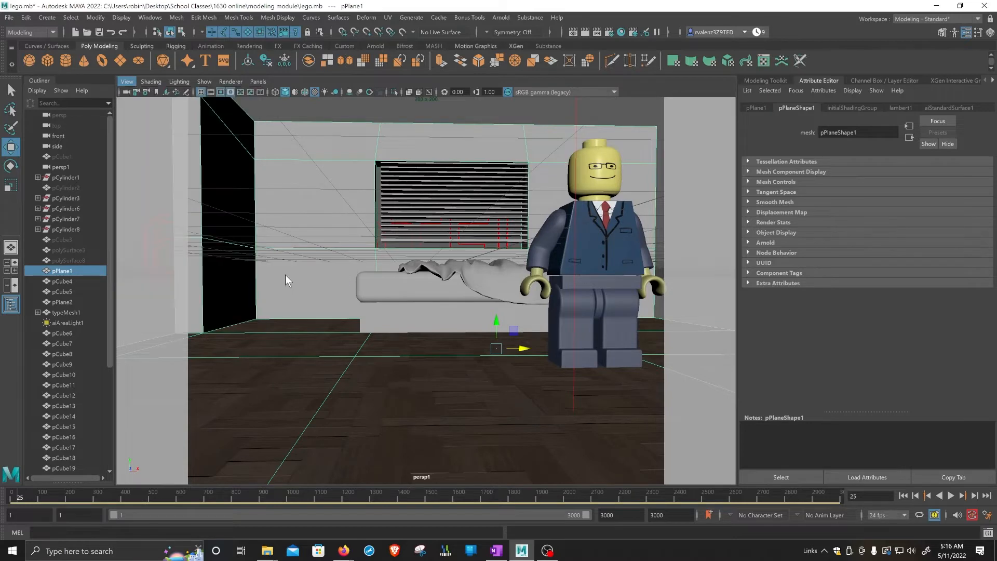
{"action": "left_click", "coordinate": [343, 402]}
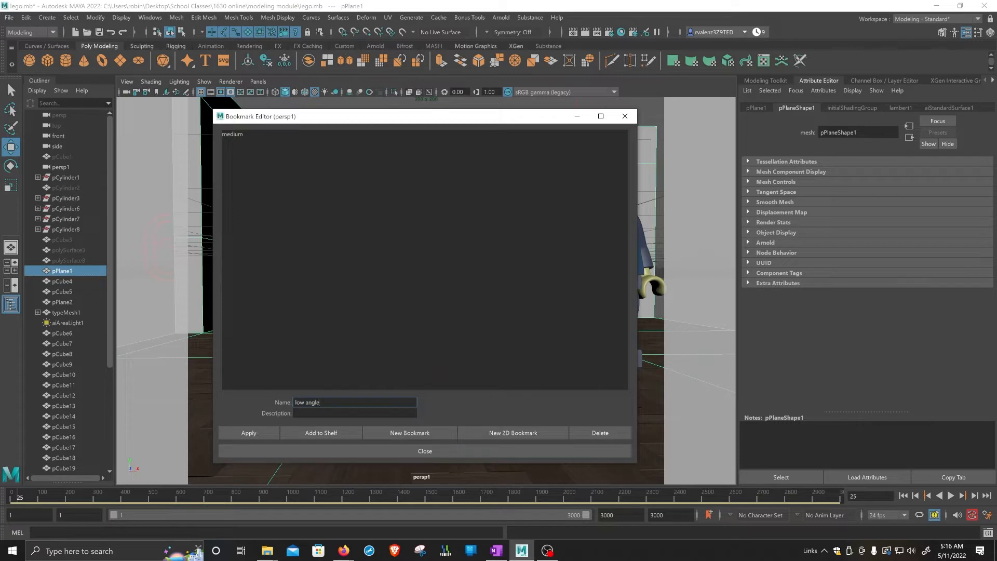
{"action": "type", "text": "low angle"}
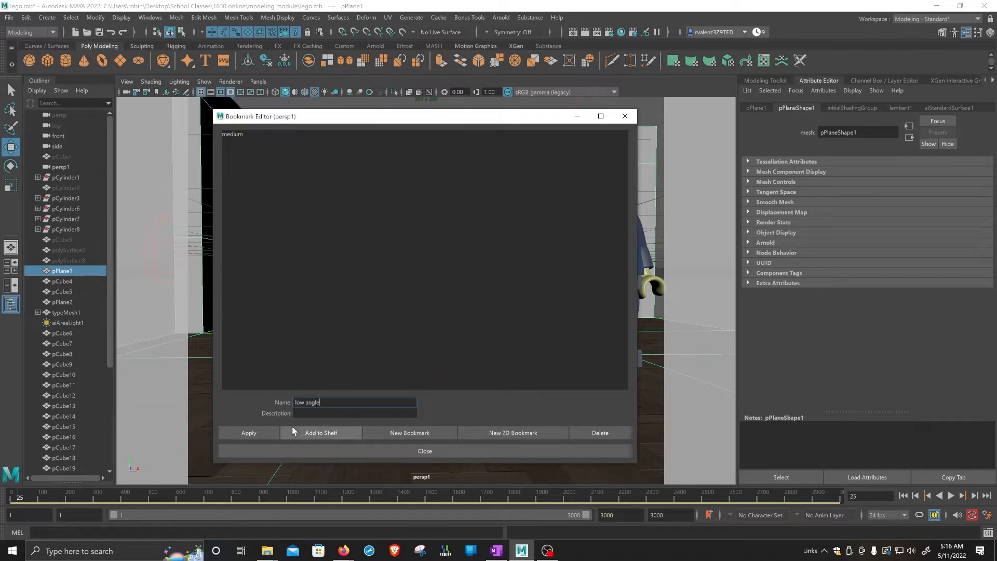
{"action": "left_click", "coordinate": [348, 453]}
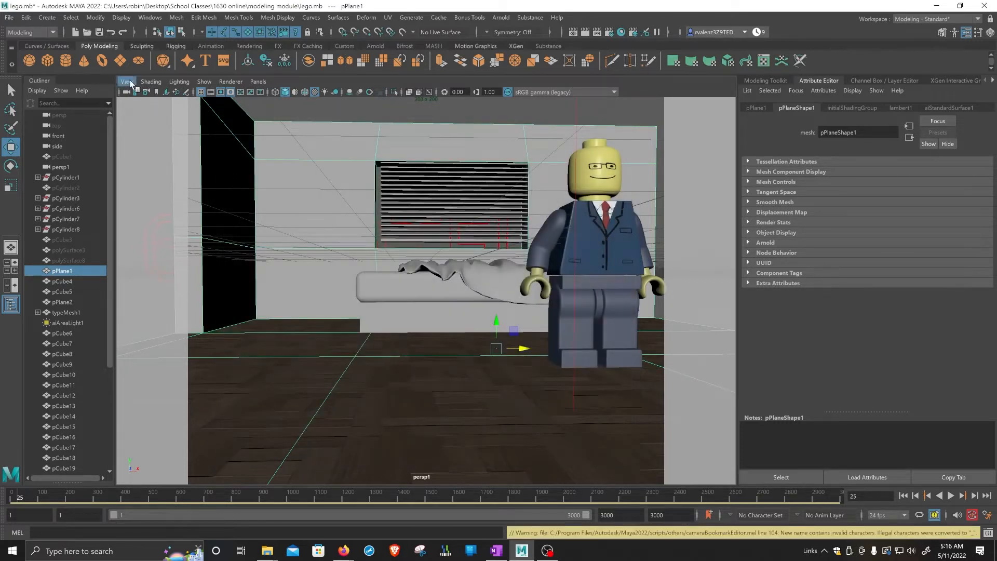
Shift the camera slightly, and switch between the "medium" and "low_angle" bookmarks to check both saved shots
{"action": "left_click_drag", "start_coordinate": [511, 328], "coordinate": [503, 328], "text": "alt"}
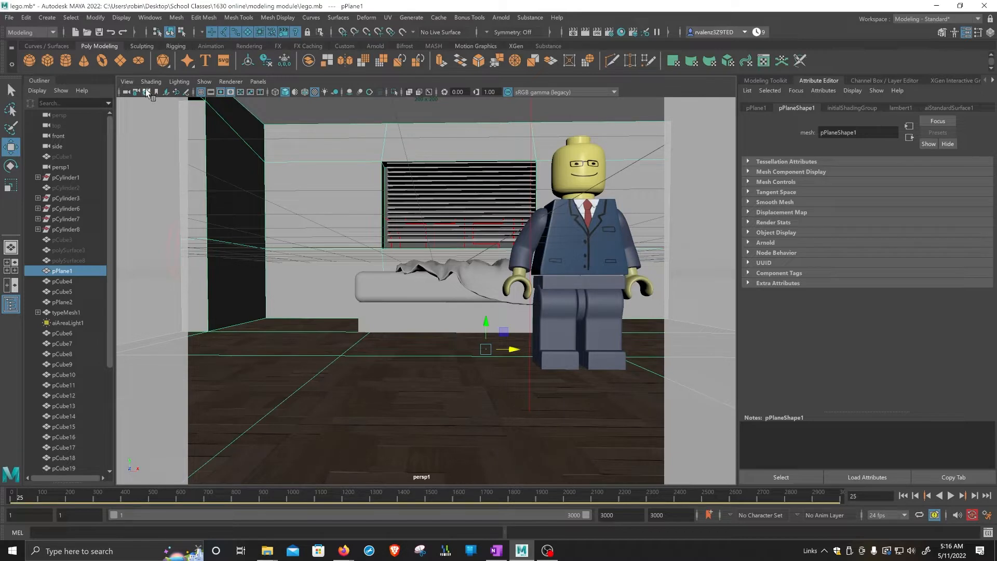
{"action": "left_click", "coordinate": [125, 83]}
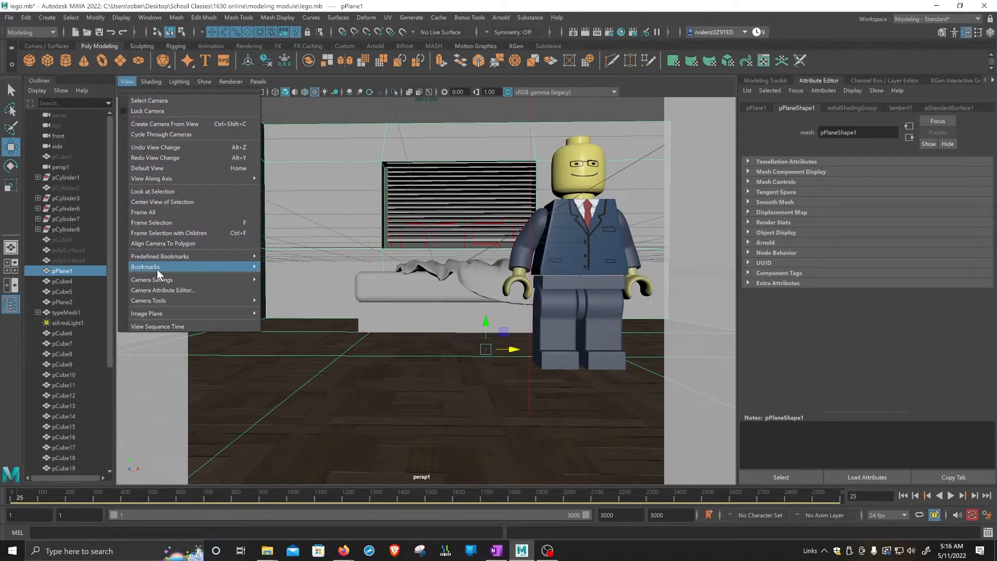
{"action": "mouse_move", "coordinate": [218, 271]}
{"action": "left_click", "coordinate": [282, 276]}
{"action": "left_click", "coordinate": [125, 82]}
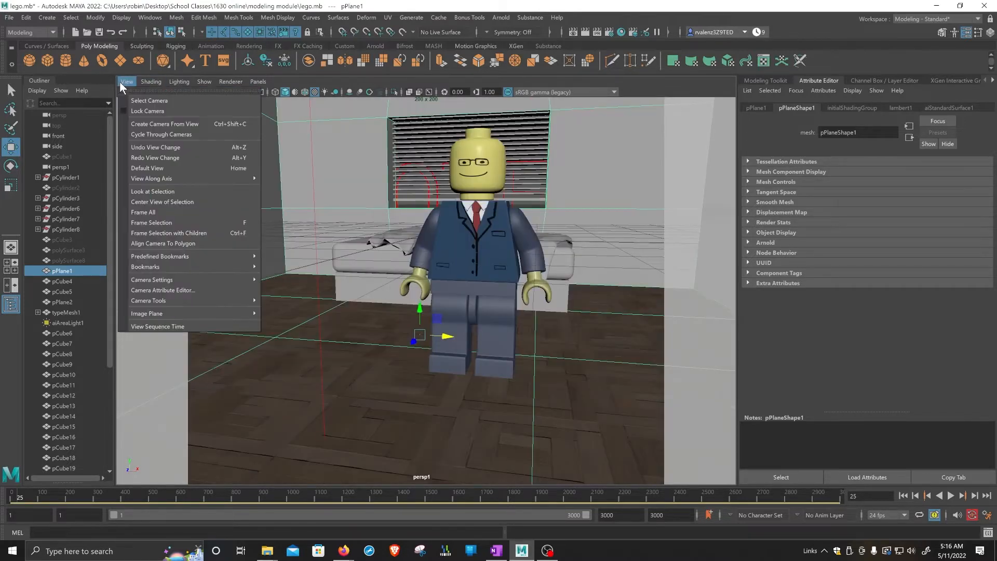
{"action": "mouse_move", "coordinate": [169, 270]}
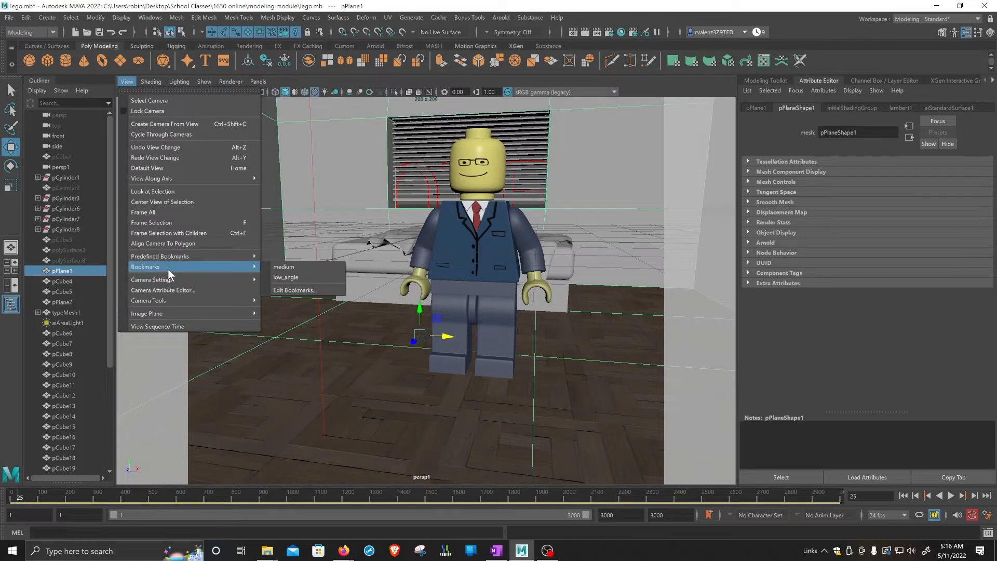
{"action": "left_click", "coordinate": [290, 278]}
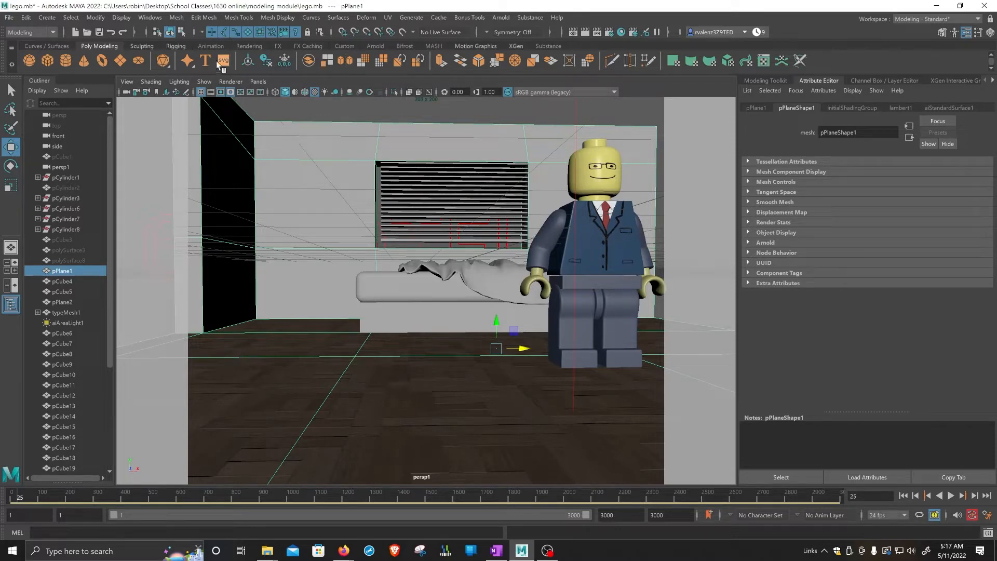
Turn off the resolution gate and reframe the camera on the figure standing in front of the bed, seen from slightly above
{"action": "left_click", "coordinate": [222, 91]}
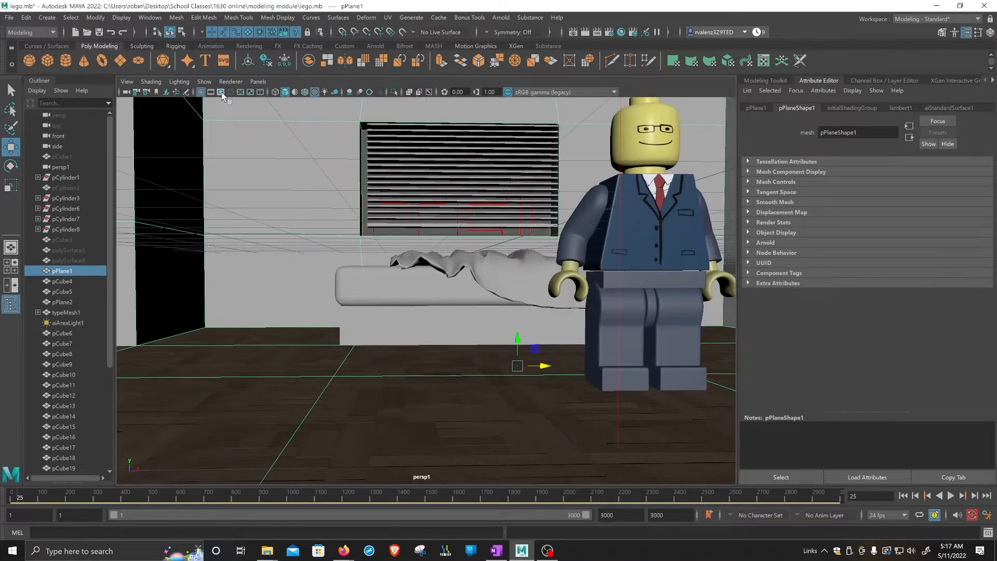
{"action": "scroll", "coordinate": [473, 339], "scroll_direction": "down", "scroll_amount": 4}
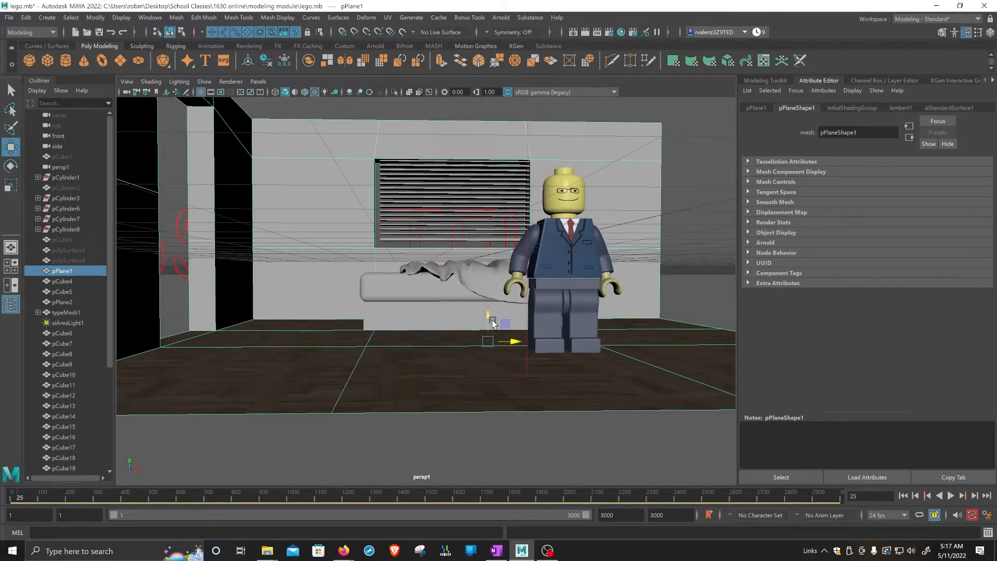
{"action": "scroll", "coordinate": [485, 332], "scroll_direction": "up", "scroll_amount": 2}
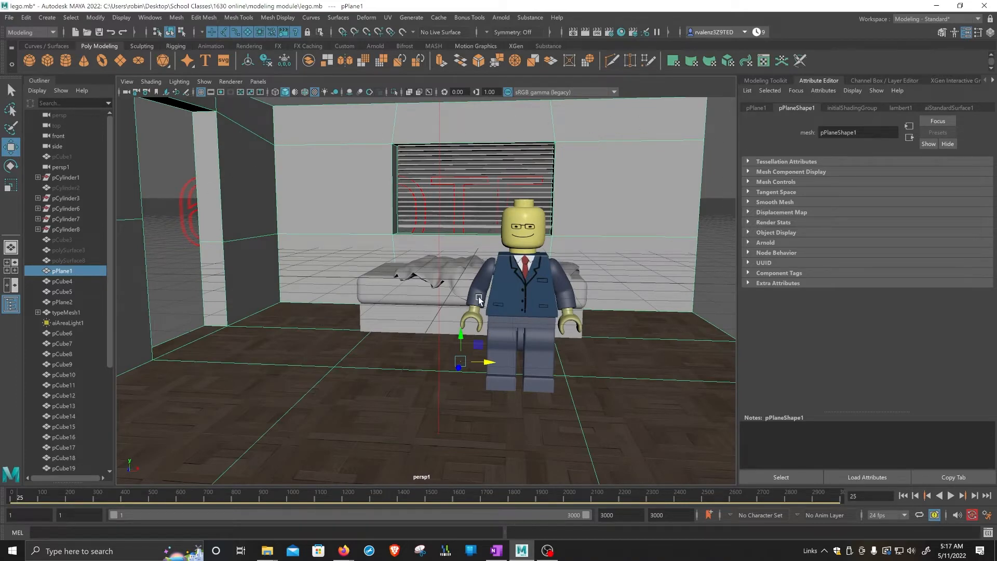
{"action": "left_click_drag", "start_coordinate": [595, 251], "coordinate": [591, 251], "text": "alt"}
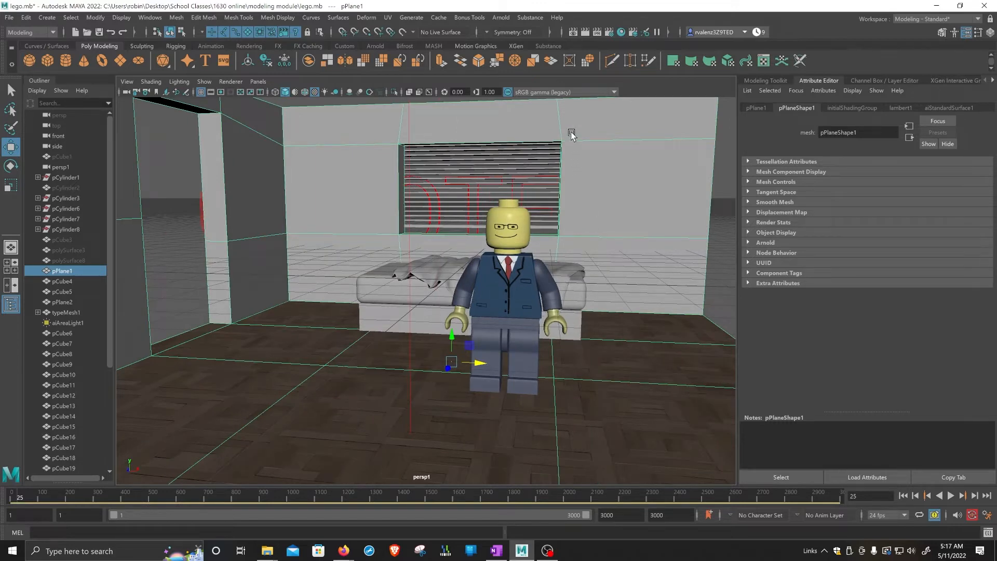
Open the render settings beside the figure and accept the student version notice for the autosave
{"action": "left_click", "coordinate": [610, 34]}
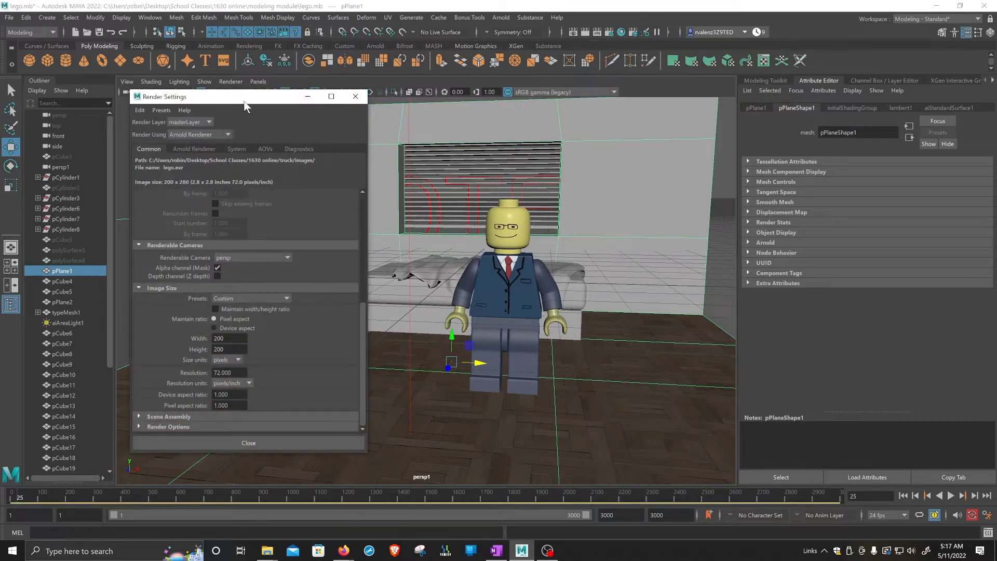
{"action": "left_click_drag", "start_coordinate": [245, 99], "coordinate": [303, 109]}
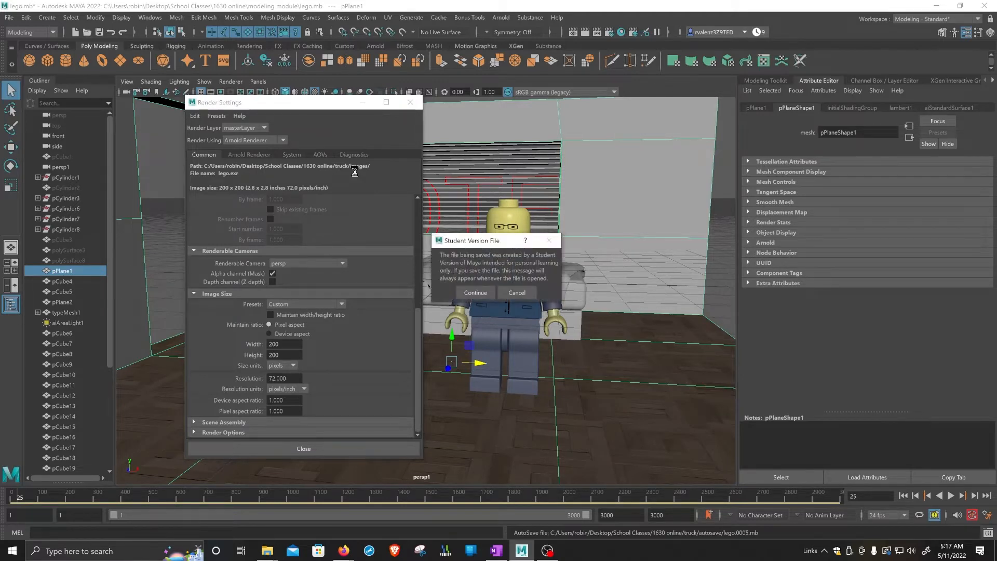
{"action": "left_click", "coordinate": [474, 292]}
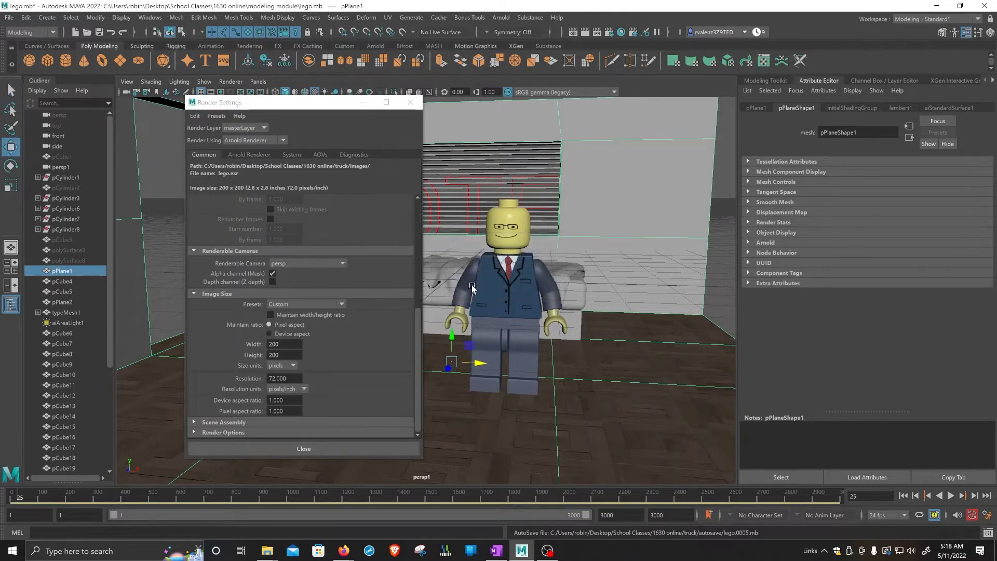
Set the current project to the Lego folder on the Desktop
{"action": "left_click", "coordinate": [9, 18]}
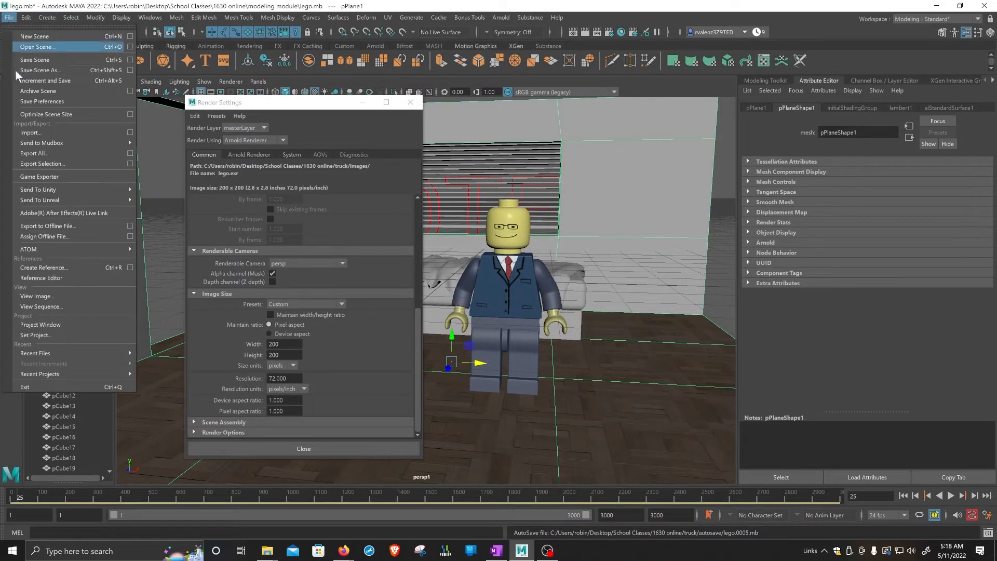
{"action": "left_click", "coordinate": [45, 334]}
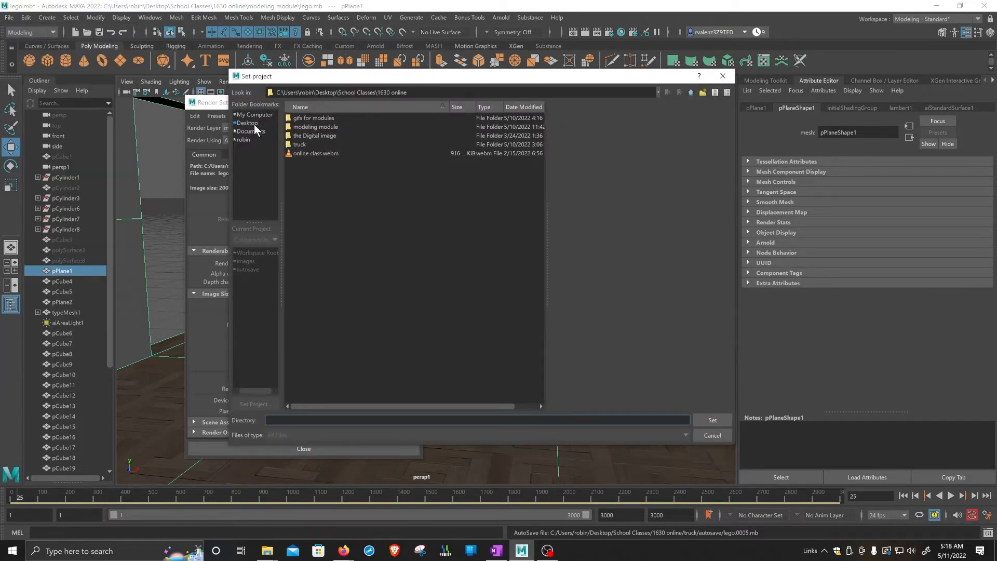
{"action": "left_click", "coordinate": [254, 123]}
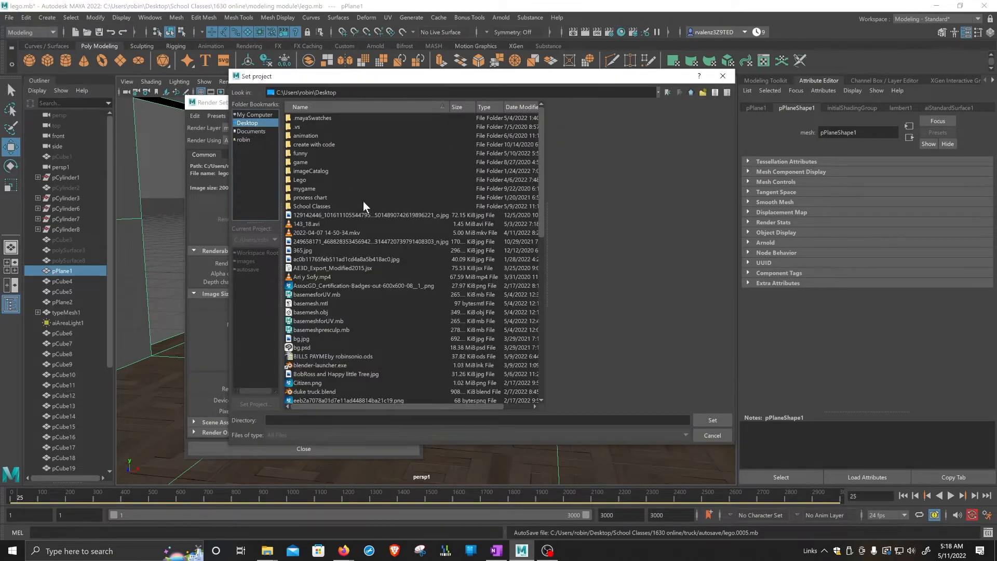
{"action": "double_click", "coordinate": [300, 179]}
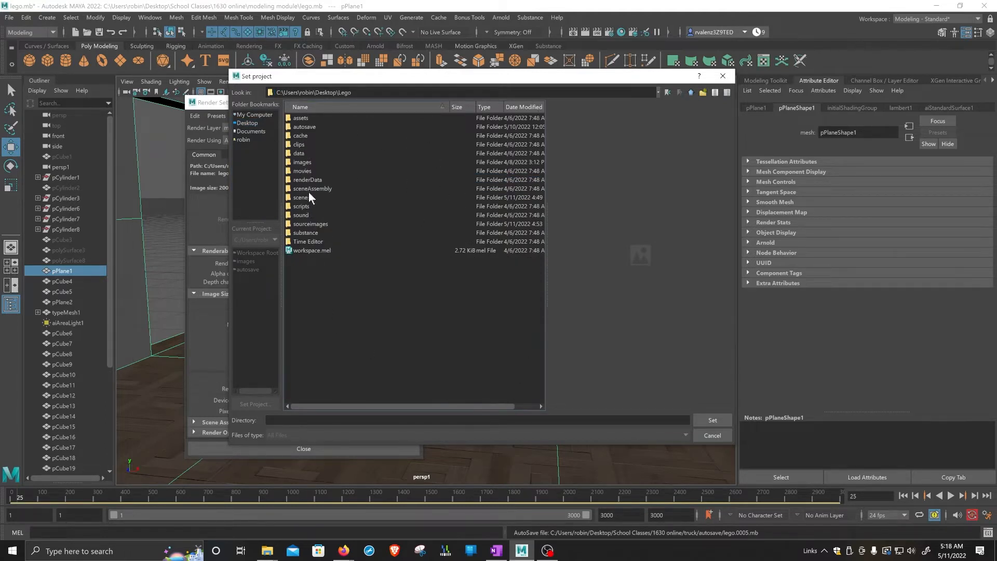
{"action": "left_click", "coordinate": [711, 419]}
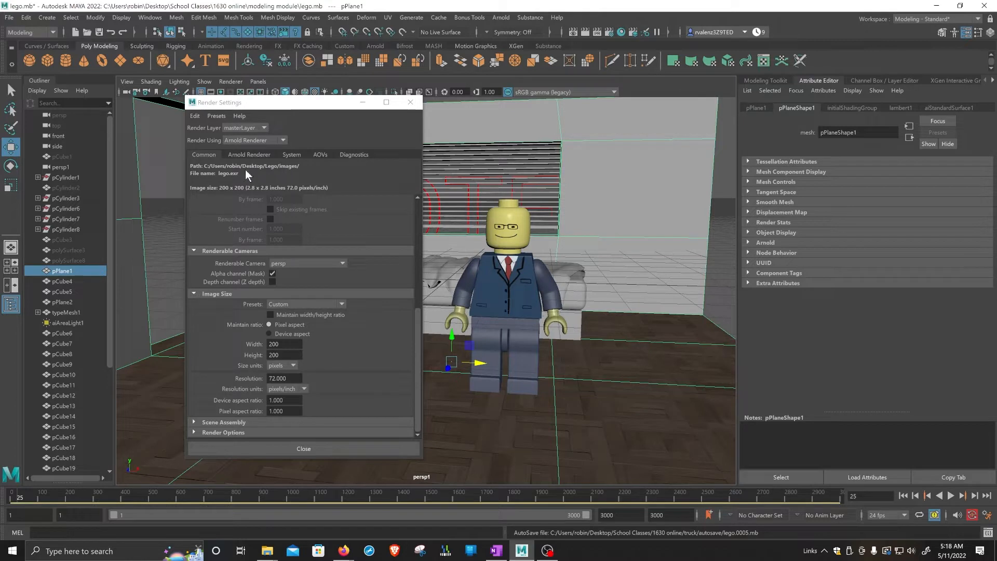
Set the render's image format to jpeg and keep the frame naming at name.ext (Single Frame)
{"action": "scroll", "coordinate": [319, 219], "scroll_direction": "up", "scroll_amount": 7}
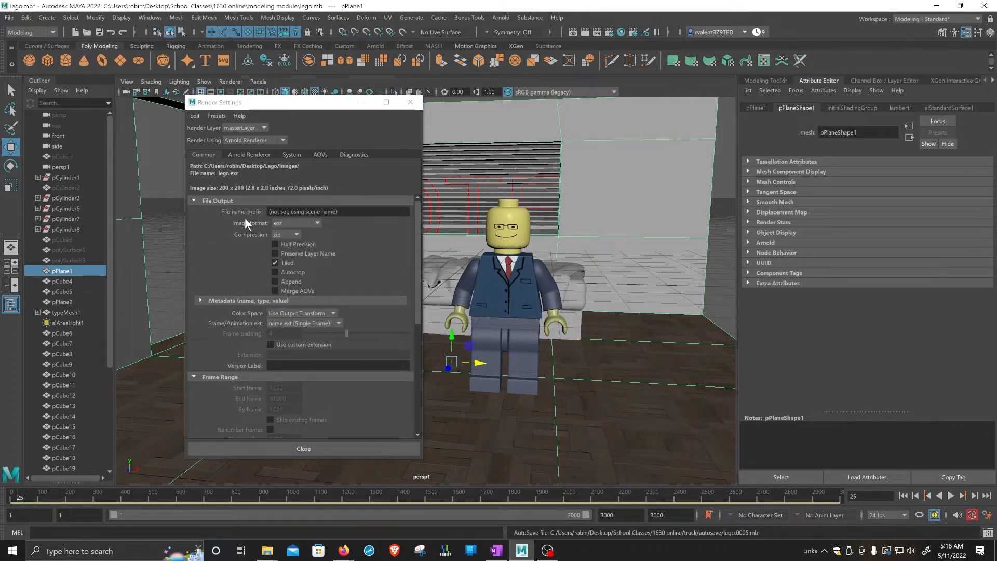
{"action": "left_click", "coordinate": [317, 223]}
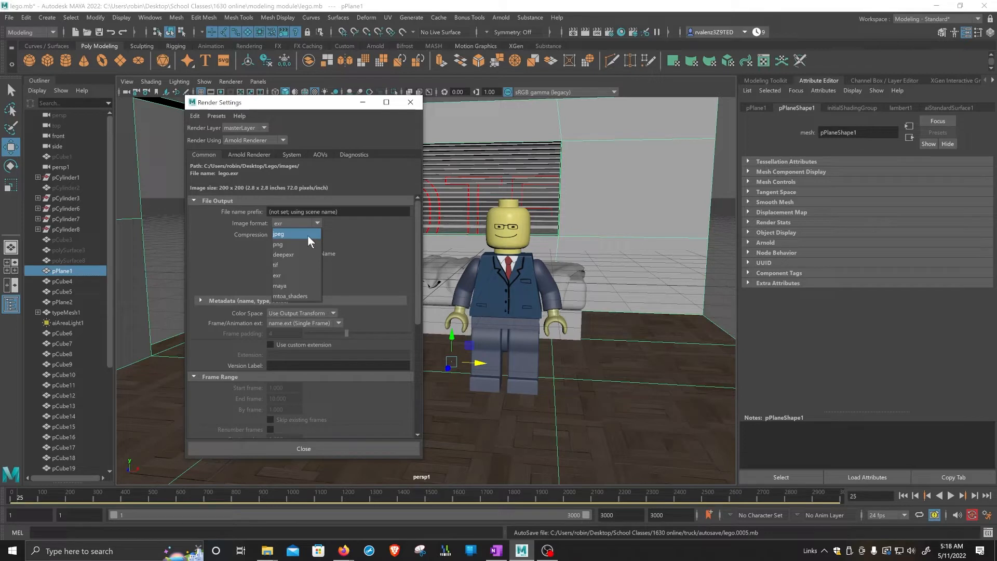
{"action": "left_click", "coordinate": [307, 235]}
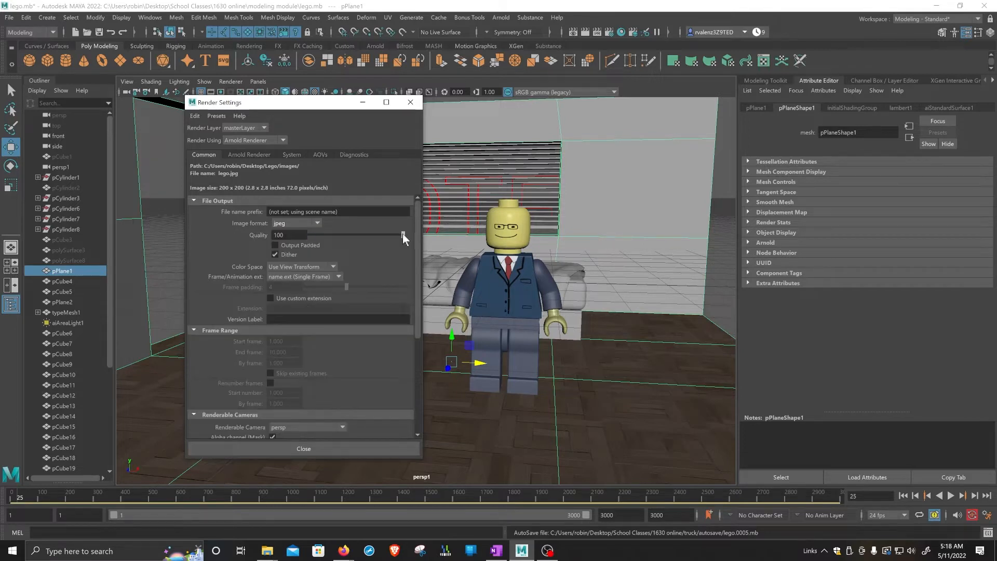
{"action": "left_click", "coordinate": [339, 278]}
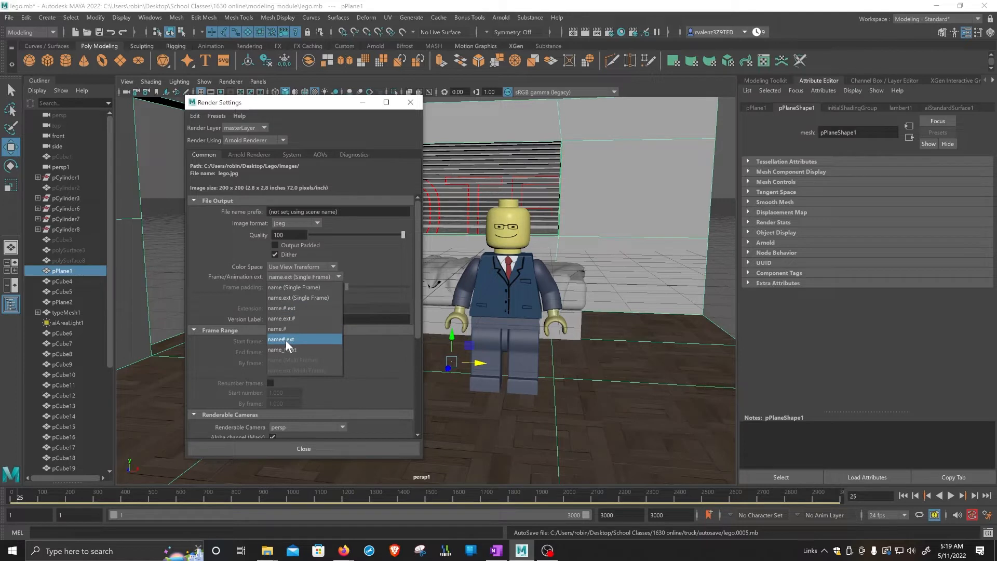
{"action": "left_click", "coordinate": [318, 278]}
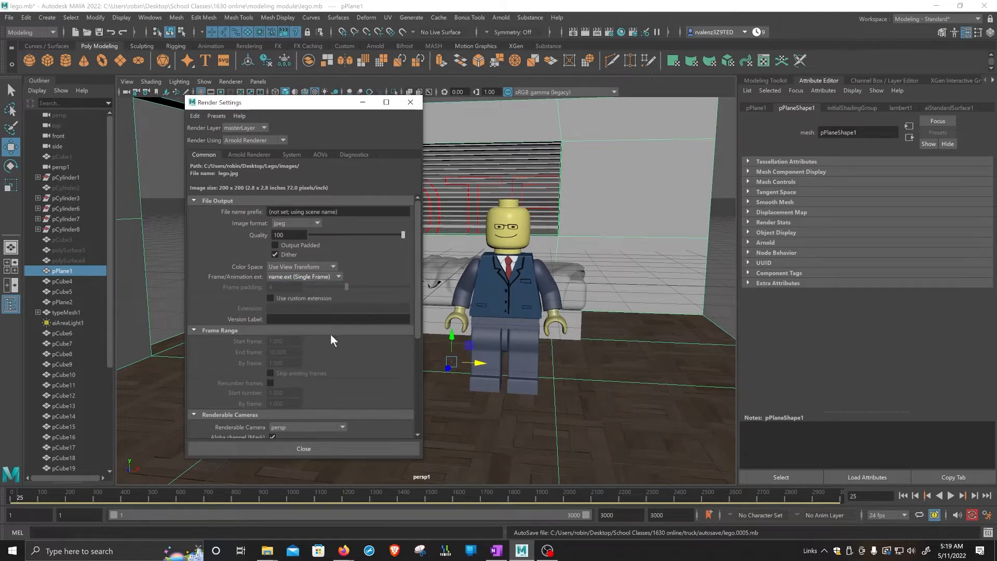
Review the frame range and the cameras available as the renderable camera
{"action": "scroll", "coordinate": [328, 339], "scroll_direction": "down", "scroll_amount": 2}
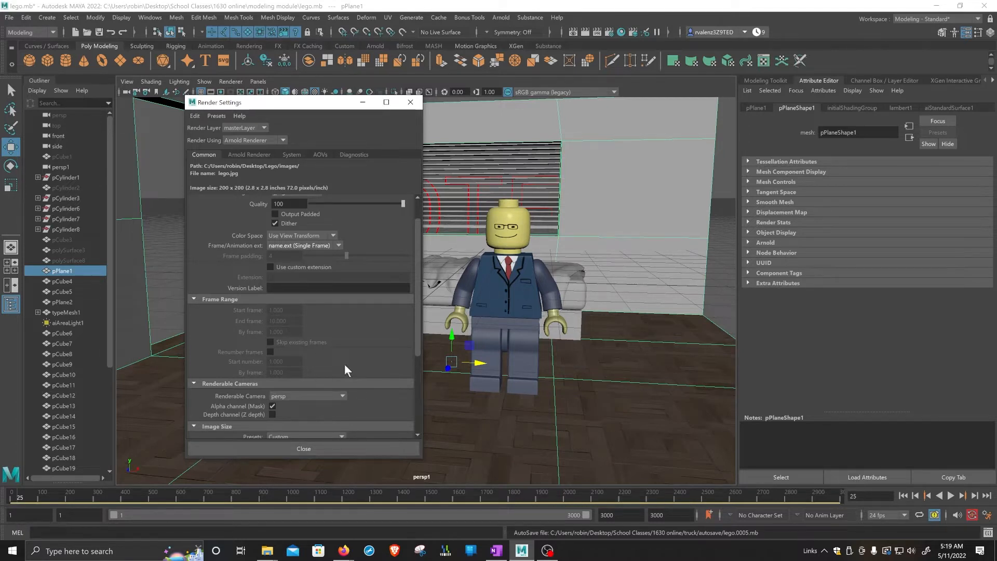
{"action": "scroll", "coordinate": [345, 365], "scroll_direction": "down", "scroll_amount": 3}
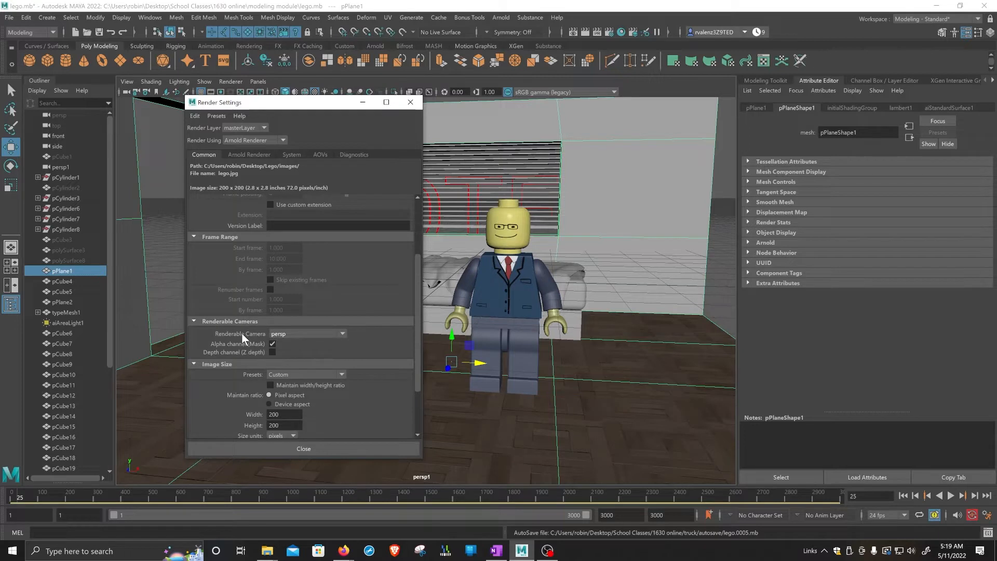
{"action": "left_click", "coordinate": [342, 335]}
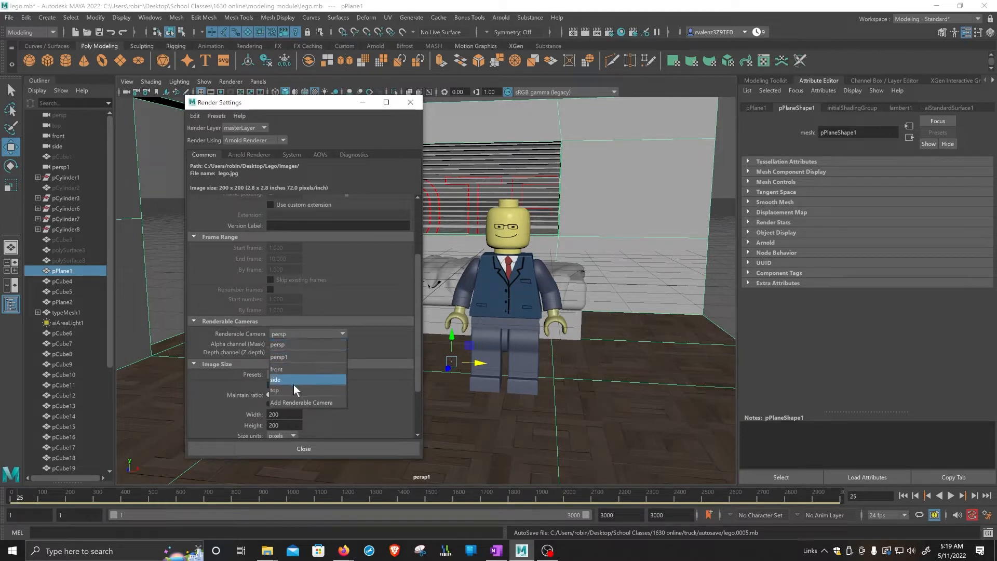
{"action": "left_click", "coordinate": [379, 304]}
Set the render image size to 1920 by 1080 pixels and close the render settings
{"action": "scroll", "coordinate": [357, 359], "scroll_direction": "down", "scroll_amount": 3}
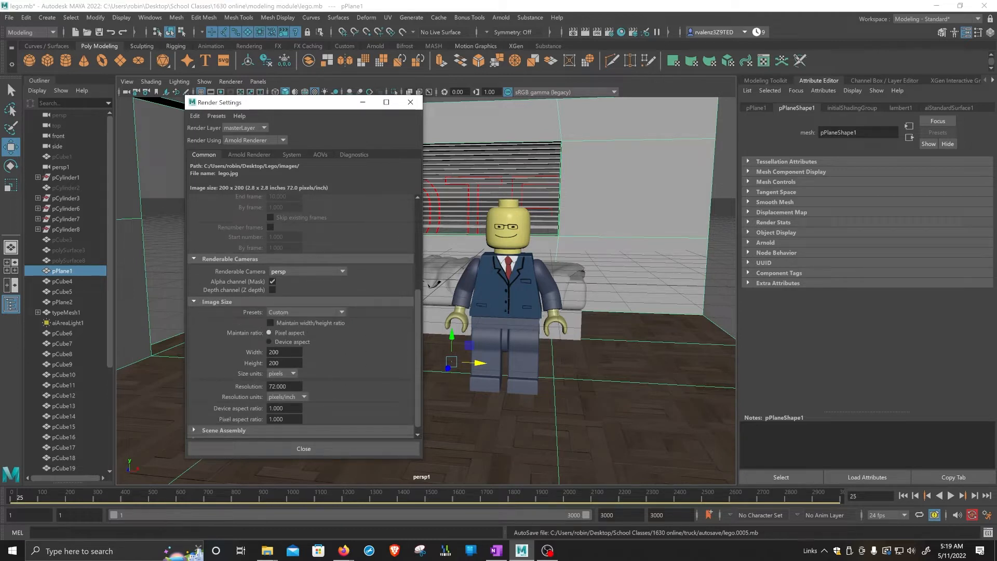
{"action": "left_click_drag", "start_coordinate": [284, 353], "coordinate": [233, 344]}
{"action": "type", "text": "1920"}
{"action": "key", "text": "Tab"}
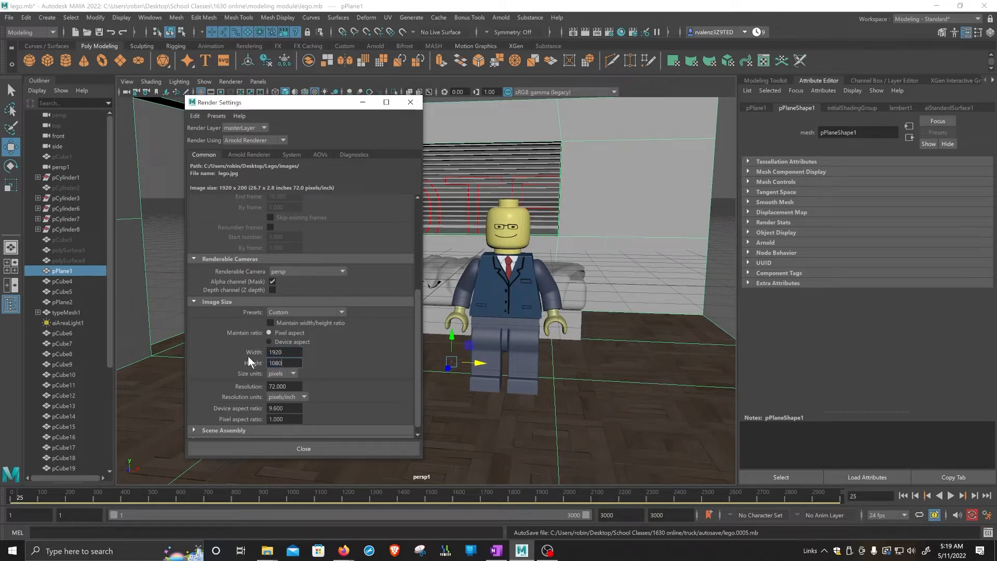
{"action": "type", "text": "1080"}
{"action": "scroll", "coordinate": [319, 366], "scroll_direction": "down", "scroll_amount": 1}
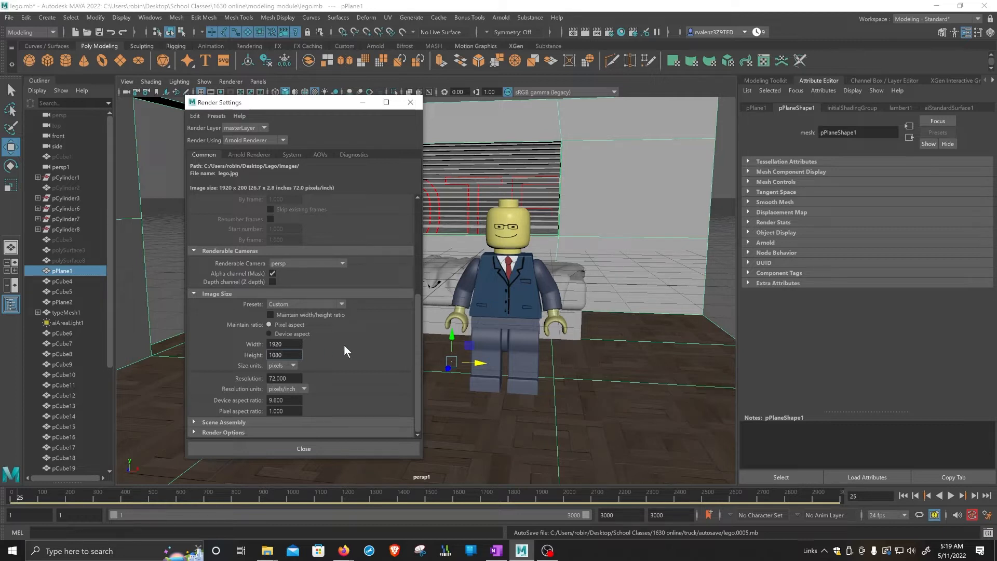
{"action": "key", "text": "Return"}
{"action": "scroll", "coordinate": [298, 292], "scroll_direction": "up", "scroll_amount": 5}
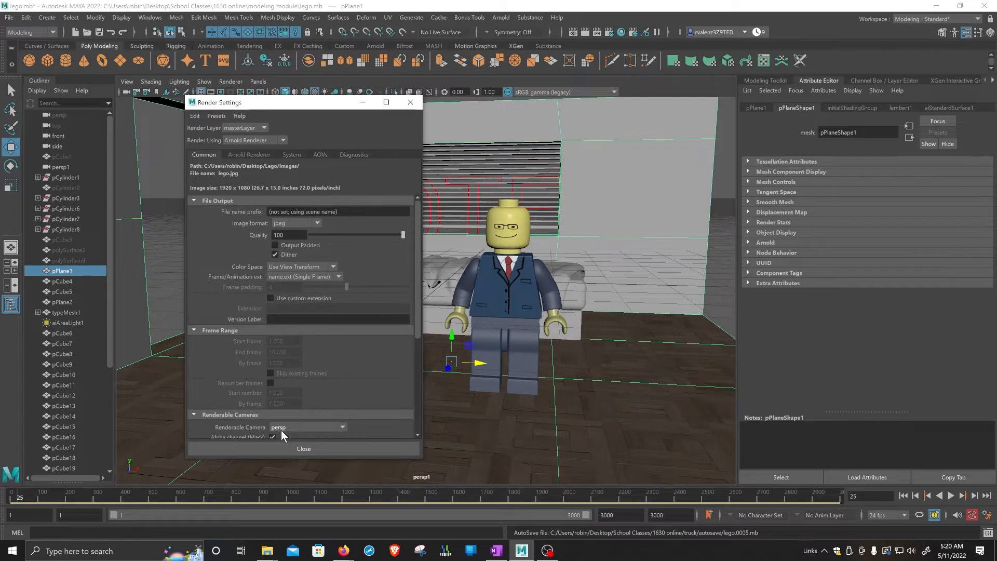
{"action": "left_click", "coordinate": [291, 447]}
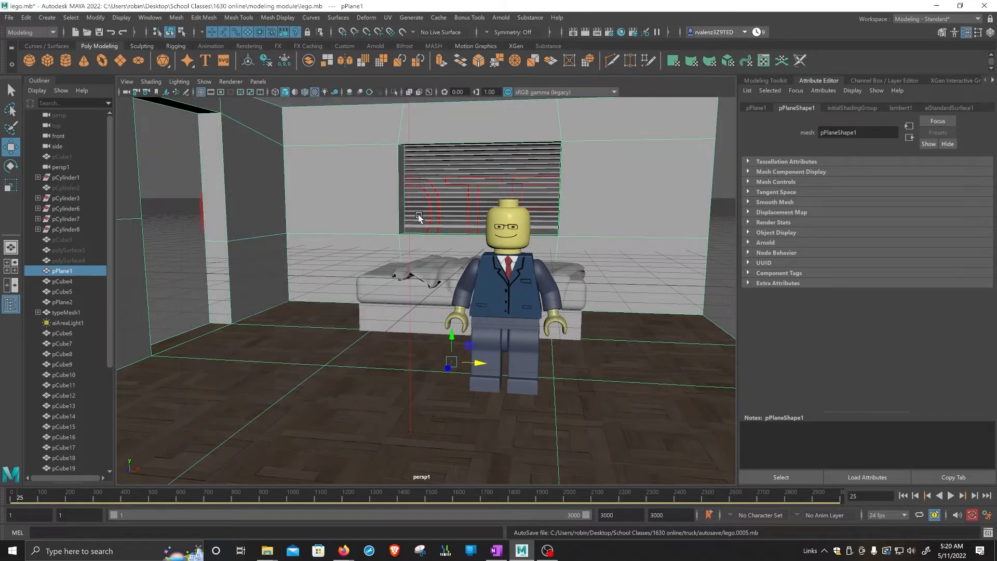
Show the resolution gate, render the current frame with Arnold, and bring the whole render window into view
{"action": "left_click", "coordinate": [220, 92]}
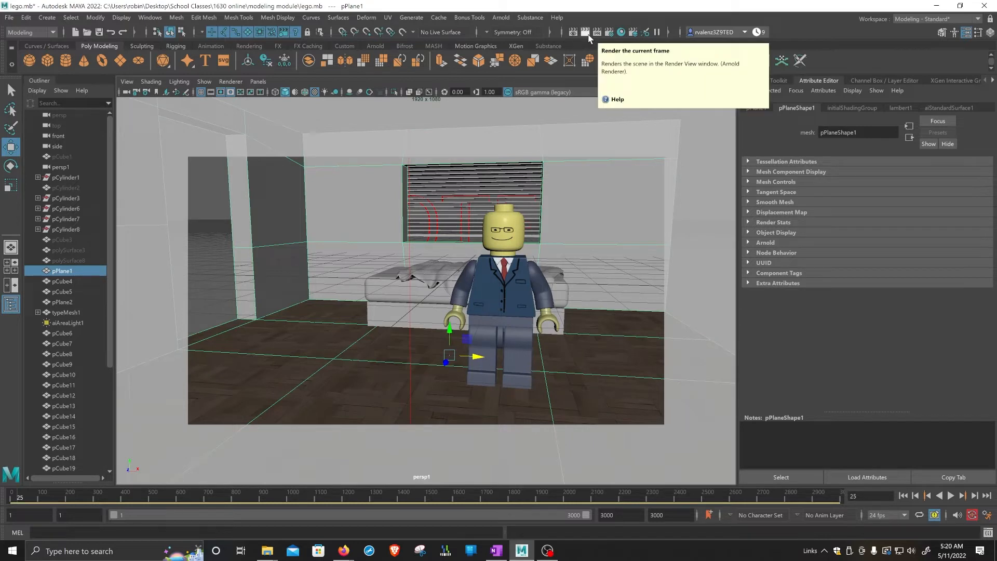
{"action": "left_click", "coordinate": [589, 36]}
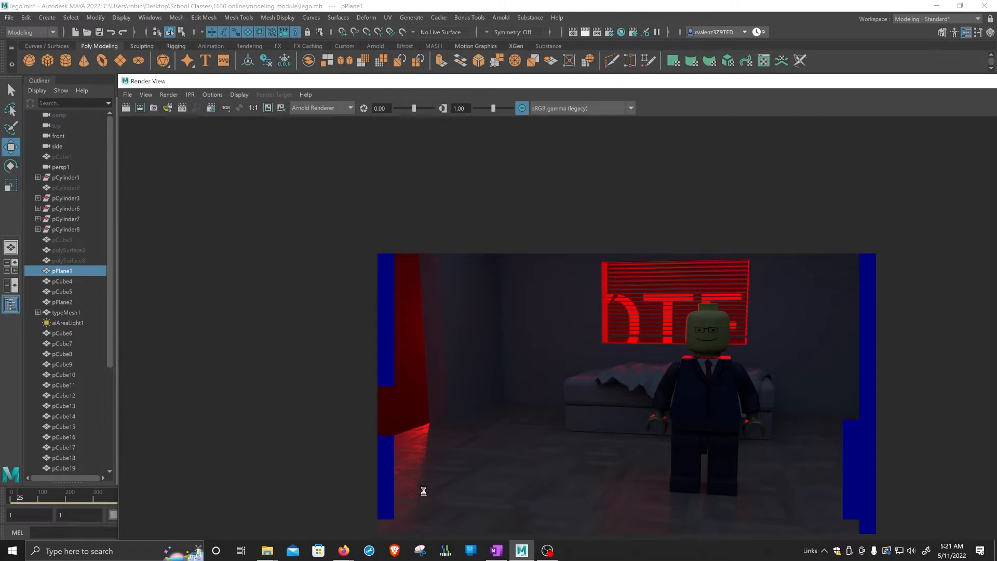
{"action": "left_click_drag", "start_coordinate": [656, 80], "coordinate": [588, 49]}
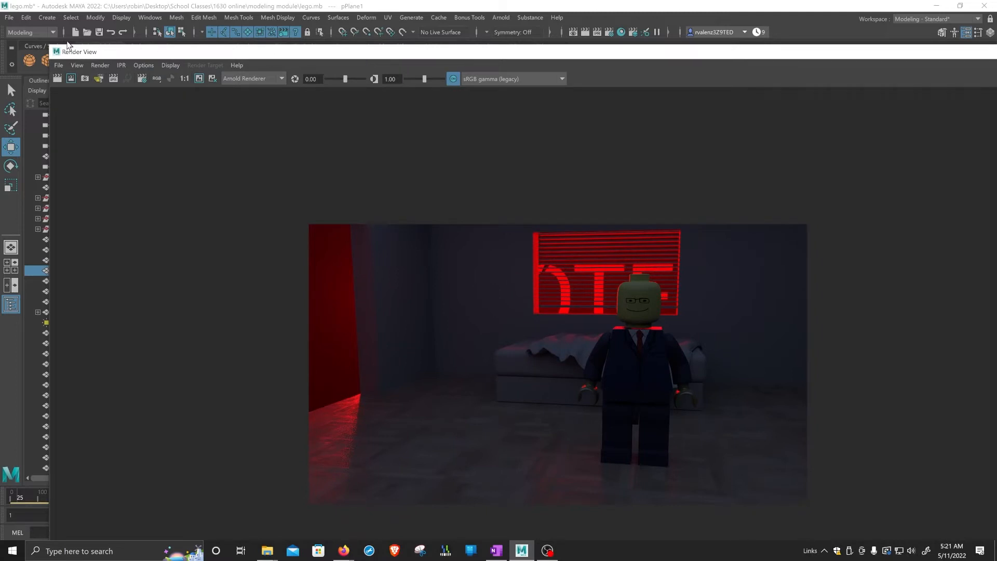
{"action": "left_click_drag", "start_coordinate": [52, 44], "coordinate": [415, 178]}
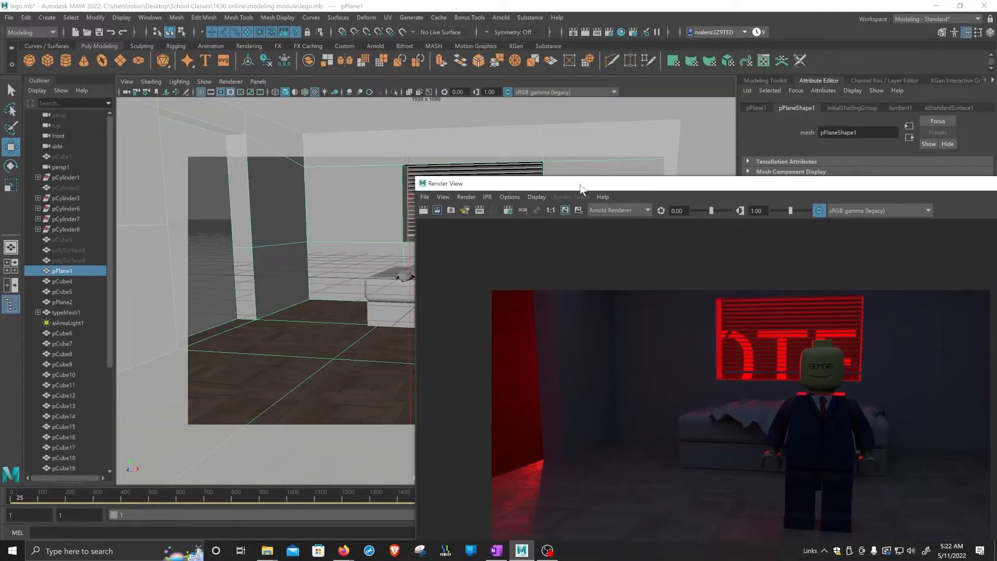
{"action": "left_click_drag", "start_coordinate": [597, 185], "coordinate": [351, 70]}
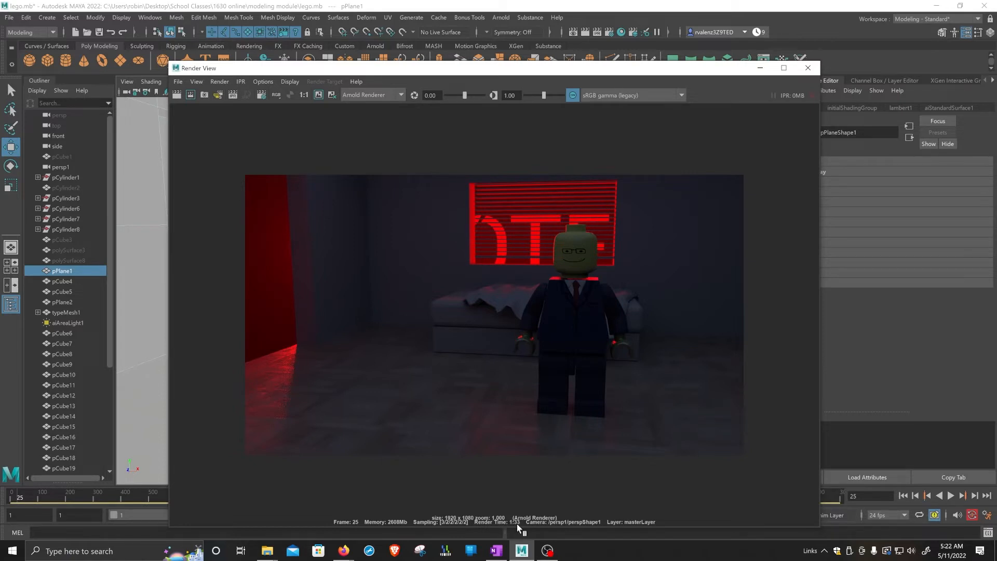
Examine the rendered image of the figure up close, including its lighting and noise
{"action": "scroll", "coordinate": [510, 356], "scroll_direction": "up", "scroll_amount": 3}
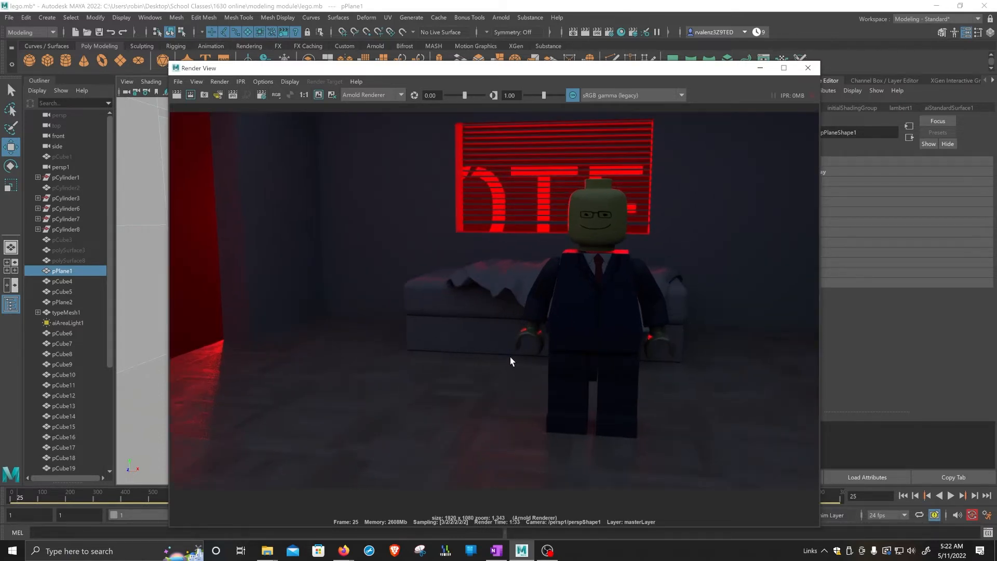
{"action": "scroll", "coordinate": [510, 357], "scroll_direction": "up", "scroll_amount": 1}
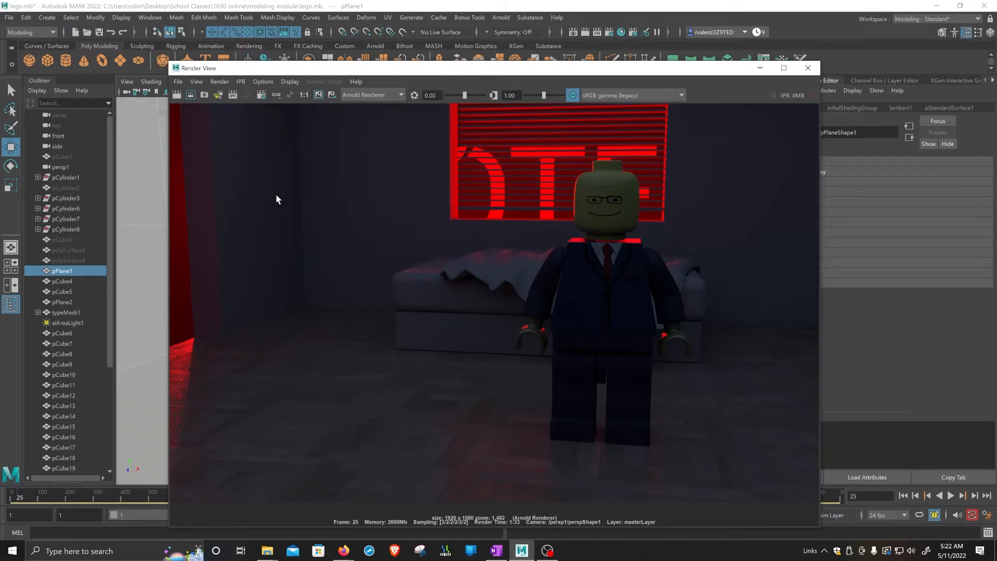
{"action": "scroll", "coordinate": [276, 195], "scroll_direction": "down", "scroll_amount": 3}
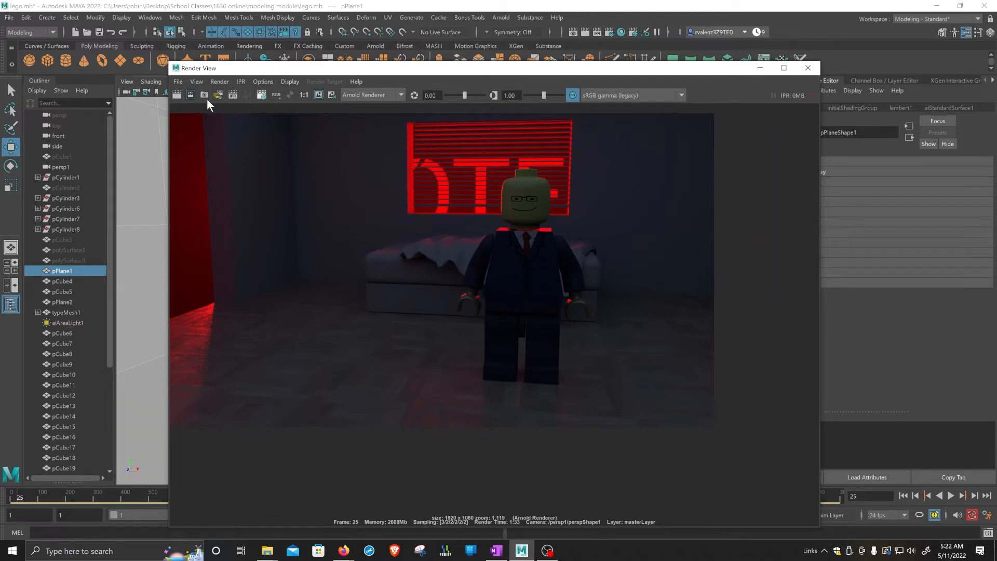
Open the Arnold sampling settings and consult the Adobe article on aliasing and anti-aliasing in the browser
{"action": "left_click", "coordinate": [262, 96]}
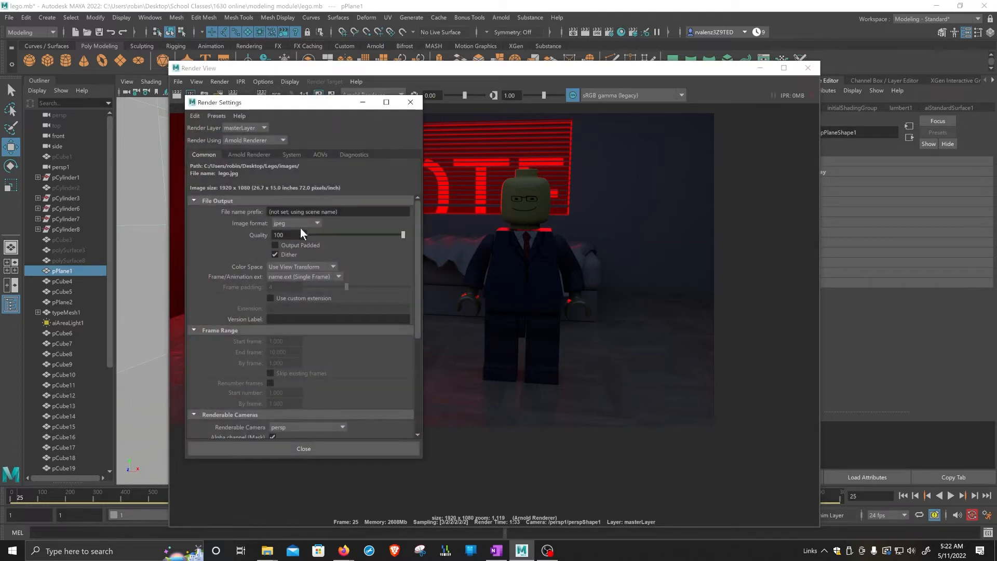
{"action": "left_click", "coordinate": [240, 155]}
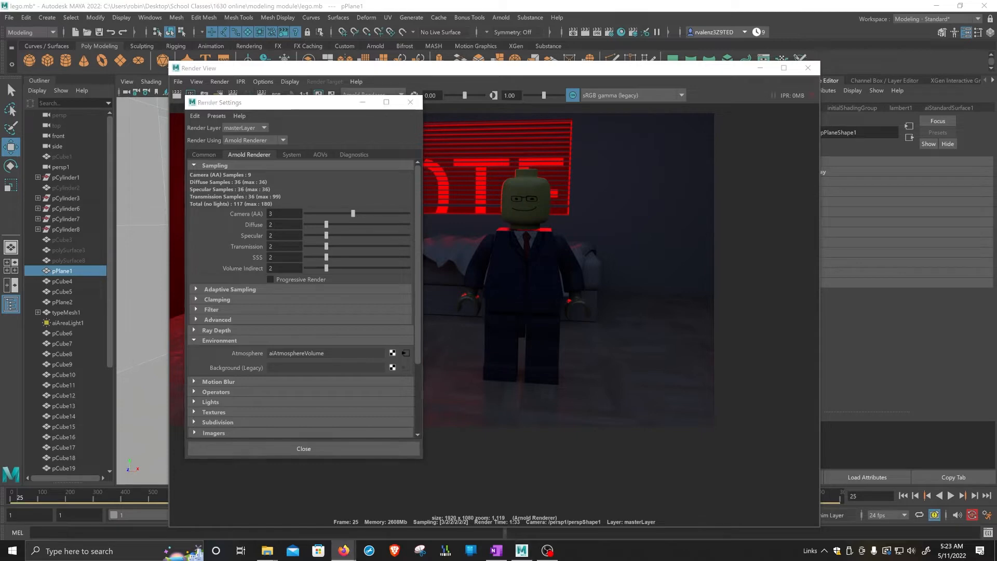
{"action": "left_click_drag", "start_coordinate": [1, 91], "coordinate": [358, 57]}
{"action": "left_click", "coordinate": [555, 57]}
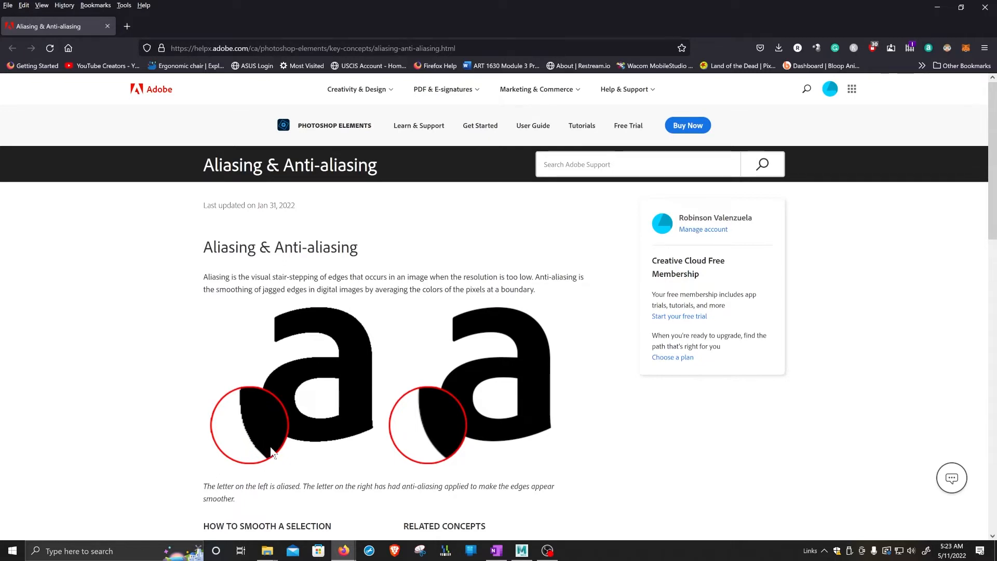
{"action": "left_click", "coordinate": [986, 9]}
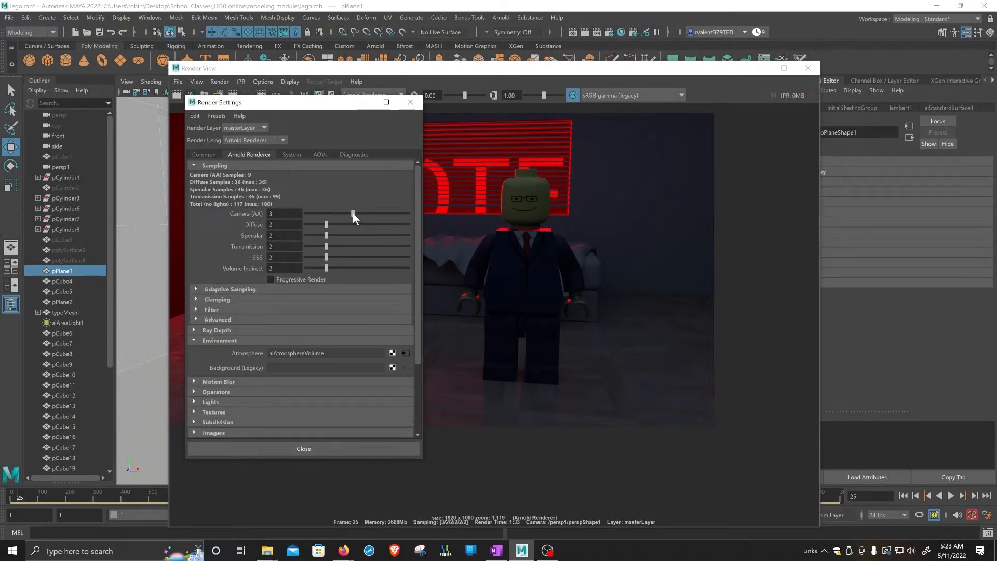
Set the Arnold Camera (AA) samples to 5 and minimize the render settings
{"action": "left_click_drag", "start_coordinate": [354, 213], "coordinate": [366, 212]}
{"action": "left_click_drag", "start_coordinate": [321, 104], "coordinate": [155, 185]}
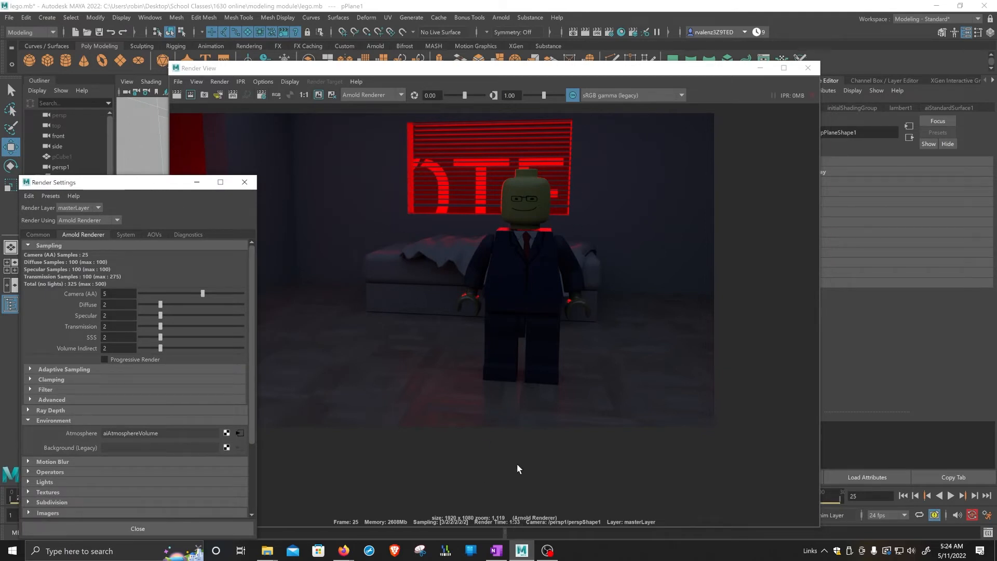
{"action": "left_click_drag", "start_coordinate": [113, 189], "coordinate": [195, 135]}
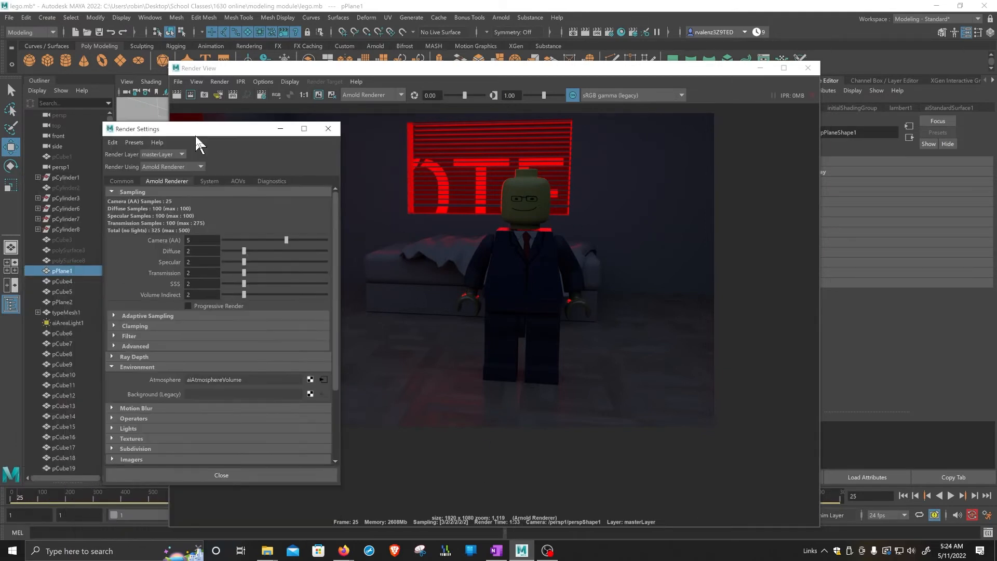
{"action": "left_click", "coordinate": [272, 127]}
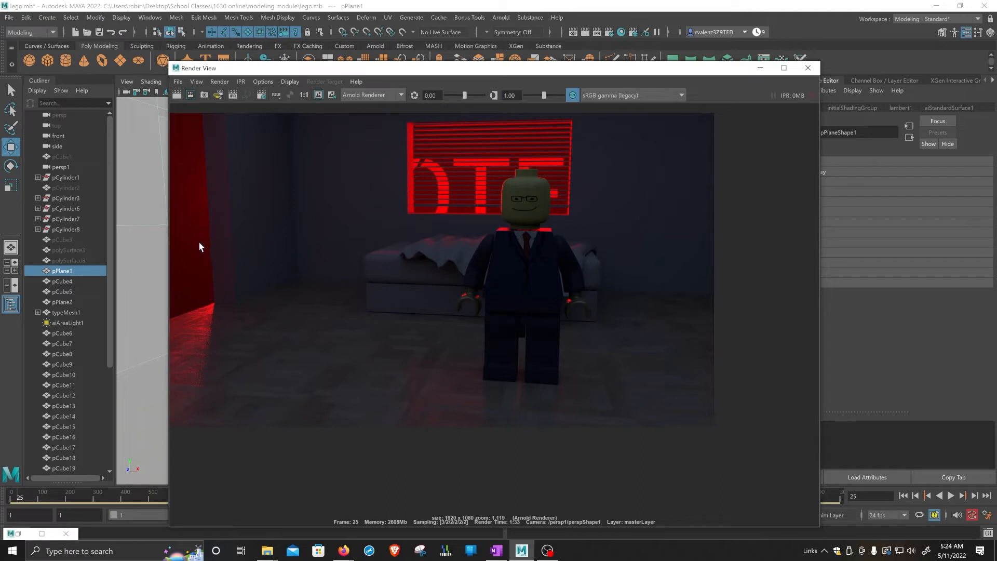
Keep the current render for comparison and re-render only a region around the floor corner beside the red wall
{"action": "left_click_drag", "start_coordinate": [216, 264], "coordinate": [285, 340]}
{"action": "mouse_move", "coordinate": [442, 61]}
{"action": "left_mouse_down"}
{"action": "mouse_move", "coordinate": [445, 103]}
{"action": "mouse_move", "coordinate": [450, 68]}
{"action": "mouse_move", "coordinate": [438, 50]}
{"action": "left_mouse_up"}
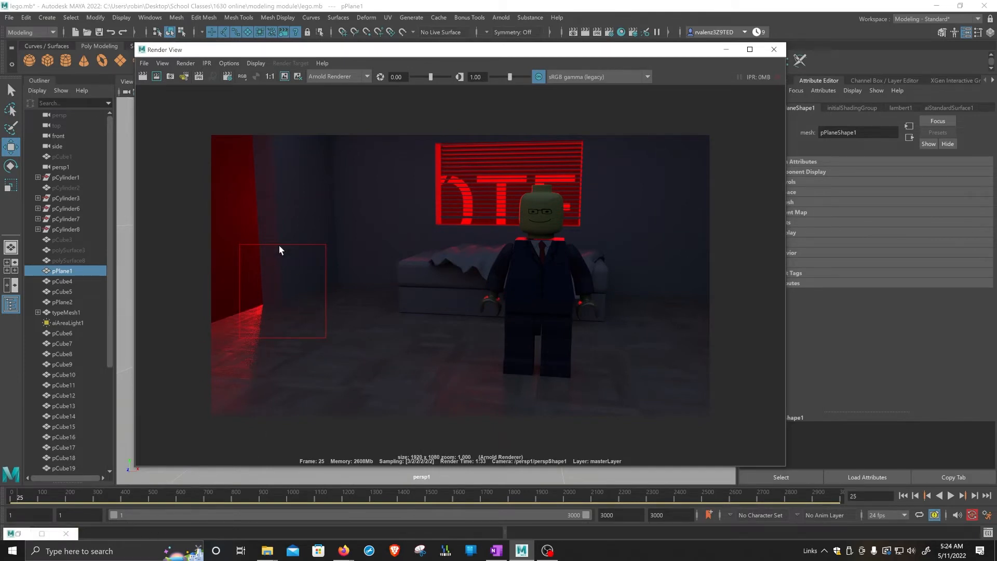
{"action": "left_click", "coordinate": [285, 77]}
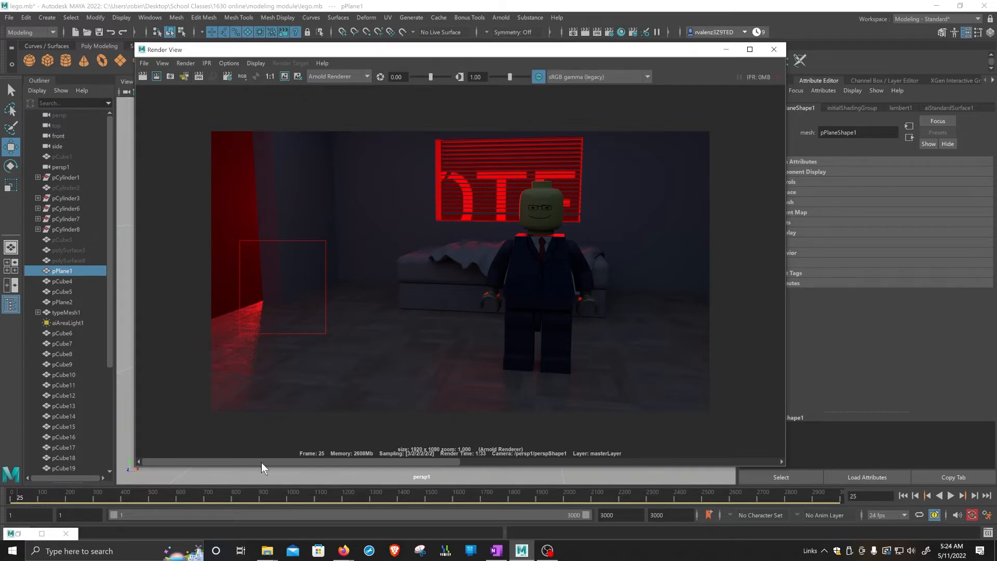
{"action": "left_click_drag", "start_coordinate": [270, 463], "coordinate": [189, 464]}
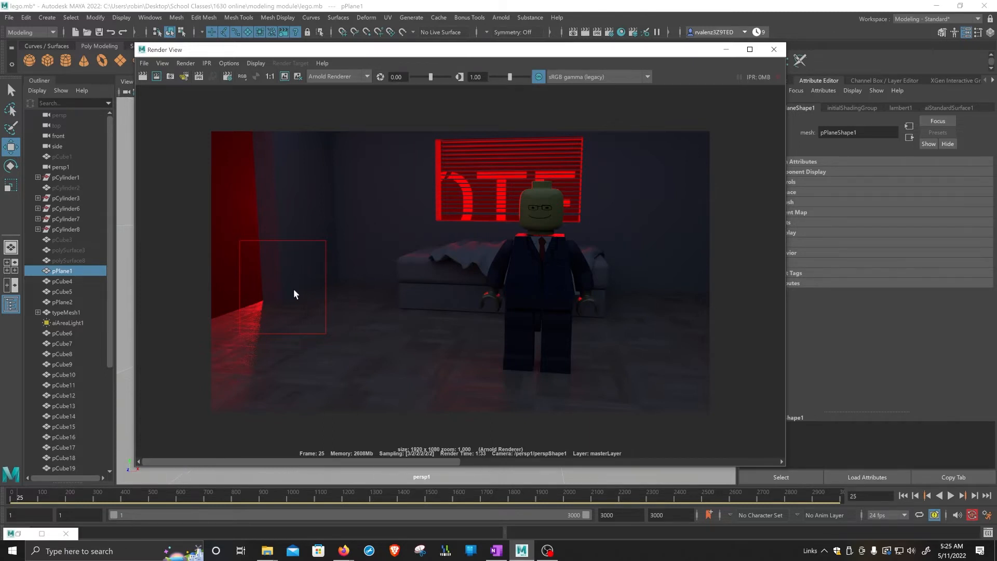
{"action": "left_click", "coordinate": [156, 78]}
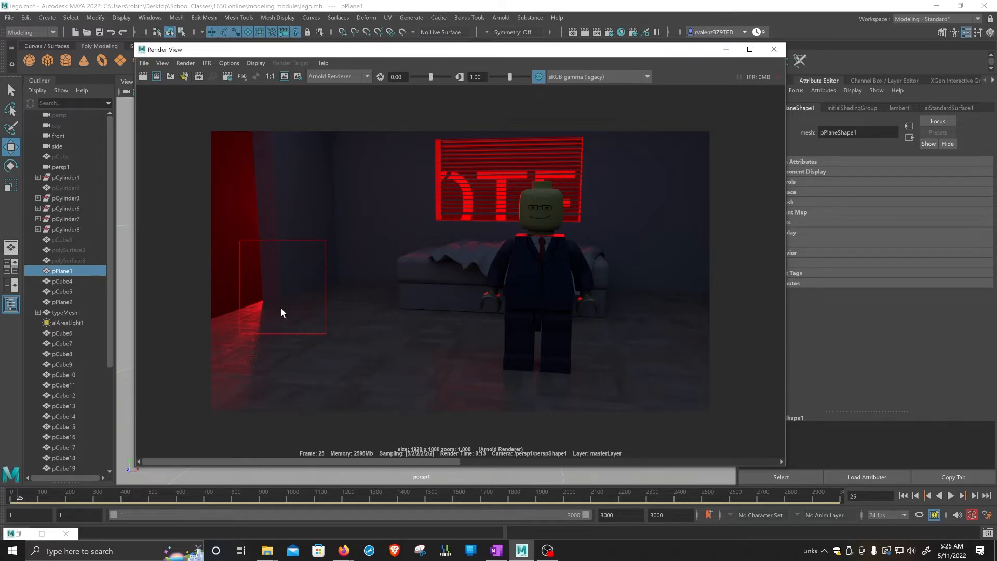
Compare the kept render with the new region render up close, examining the noise around the floor corner
{"action": "scroll", "coordinate": [282, 309], "scroll_direction": "up", "scroll_amount": 5}
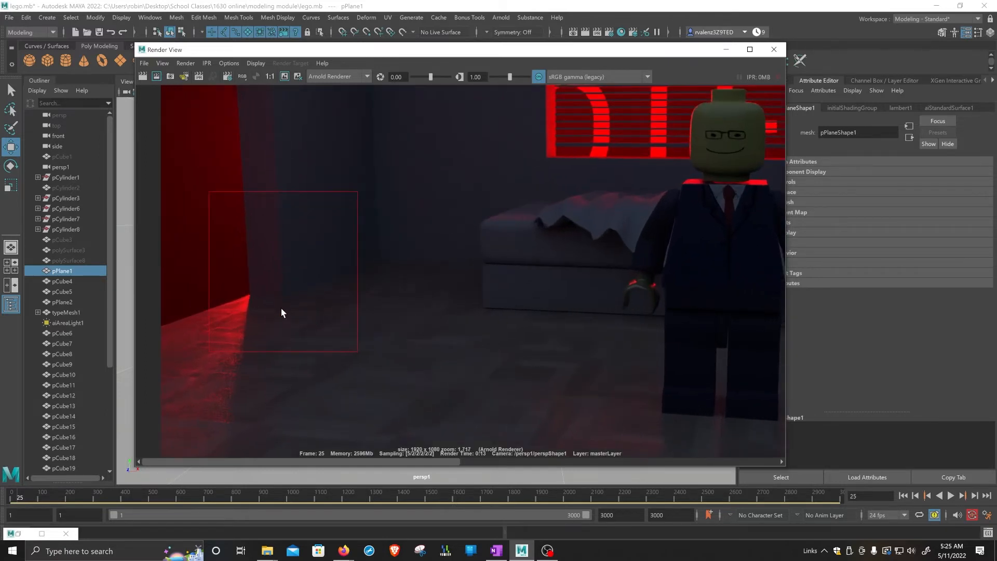
{"action": "scroll", "coordinate": [281, 308], "scroll_direction": "up", "scroll_amount": 1}
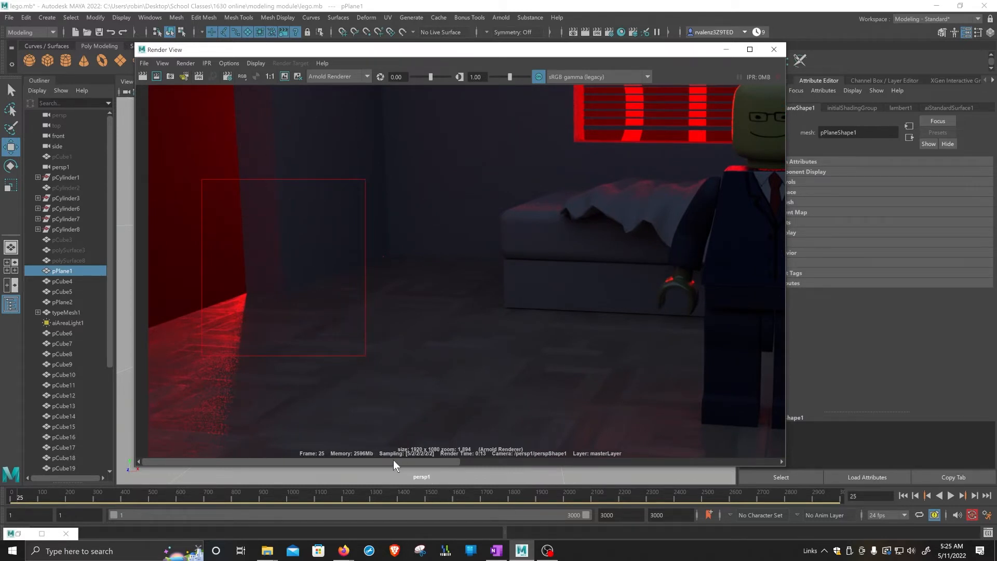
{"action": "left_click", "coordinate": [549, 462]}
{"action": "left_click", "coordinate": [452, 461]}
{"action": "left_click", "coordinate": [588, 460]}
{"action": "left_click", "coordinate": [412, 460]}
{"action": "left_click", "coordinate": [619, 461]}
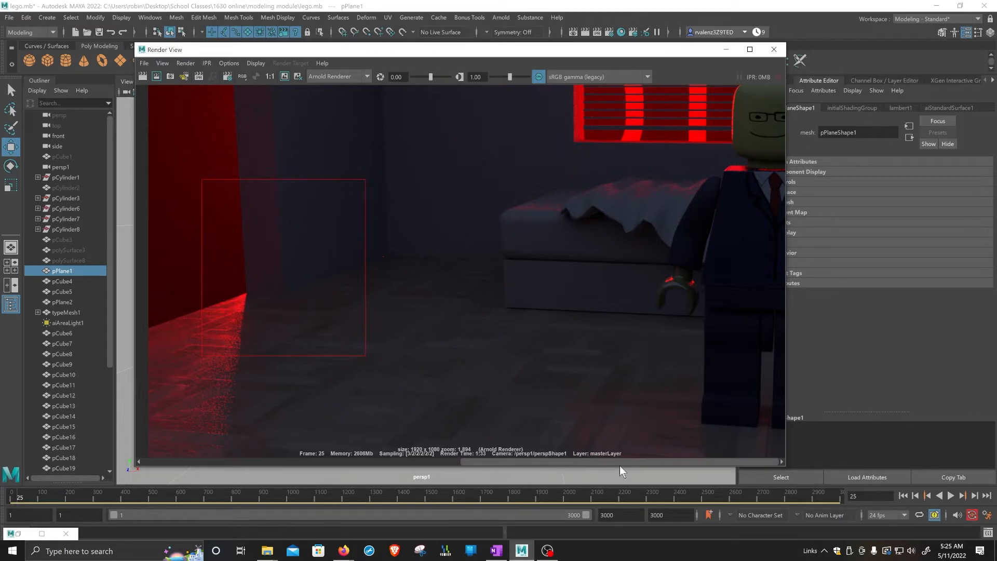
{"action": "left_click", "coordinate": [438, 462]}
{"action": "left_click", "coordinate": [586, 462]}
{"action": "left_click", "coordinate": [455, 461]}
{"action": "left_click", "coordinate": [584, 461]}
{"action": "left_click", "coordinate": [458, 461]}
{"action": "left_click", "coordinate": [578, 461]}
{"action": "left_click", "coordinate": [457, 461]}
{"action": "left_click", "coordinate": [578, 461]}
{"action": "left_click", "coordinate": [458, 462]}
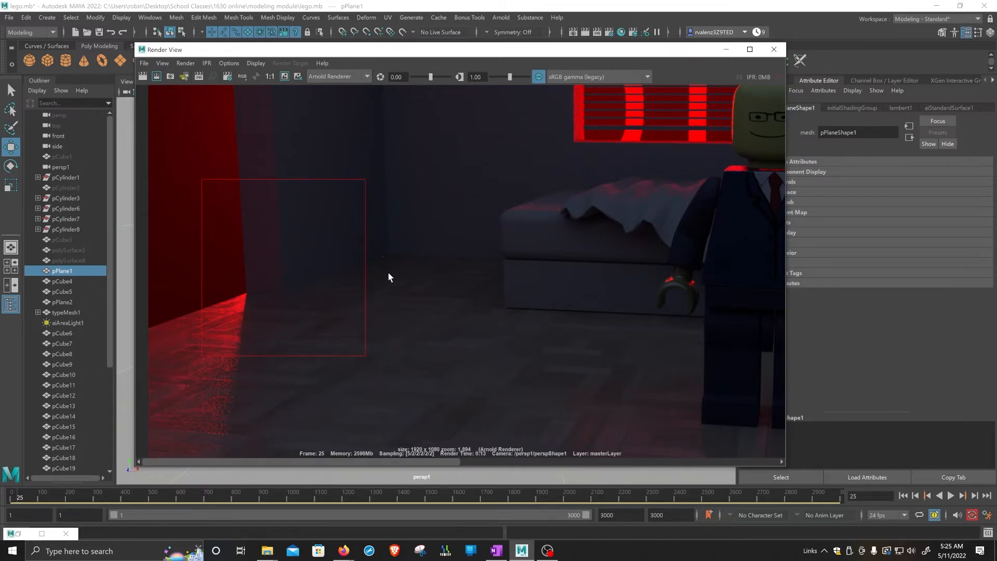
{"action": "scroll", "coordinate": [388, 271], "scroll_direction": "down", "scroll_amount": 4}
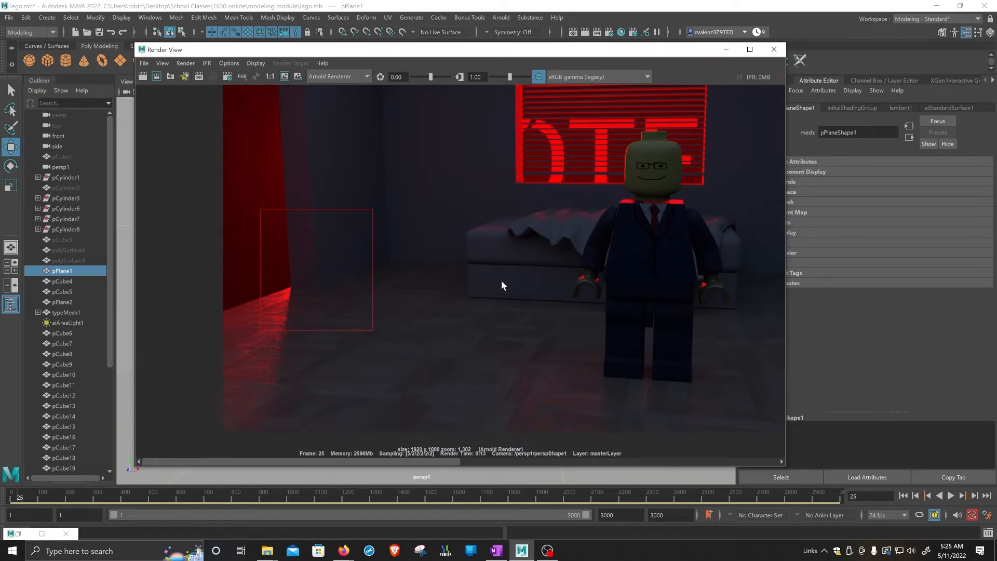
{"action": "scroll", "coordinate": [501, 284], "scroll_direction": "down", "scroll_amount": 1}
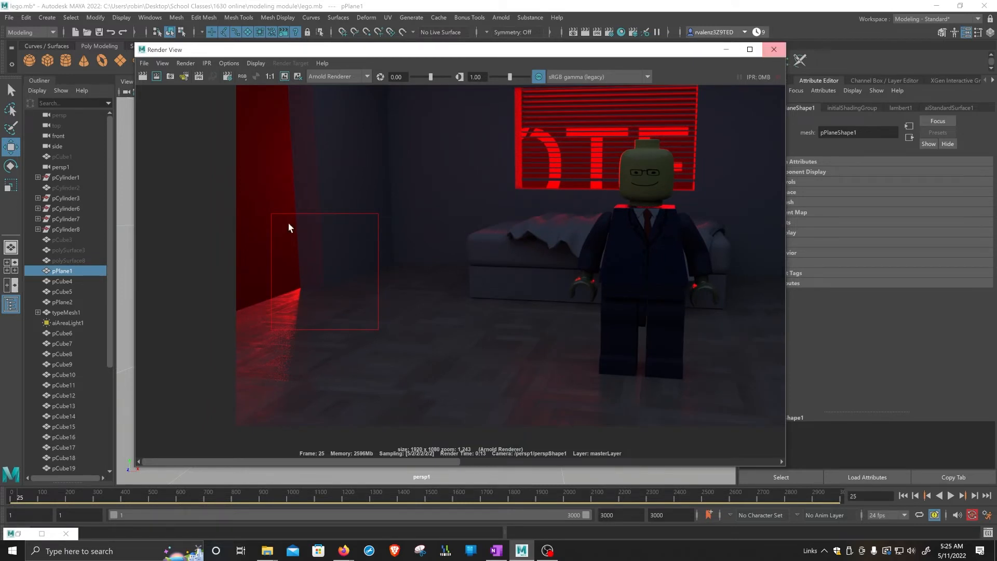
{"action": "scroll", "coordinate": [357, 281], "scroll_direction": "down", "scroll_amount": 4}
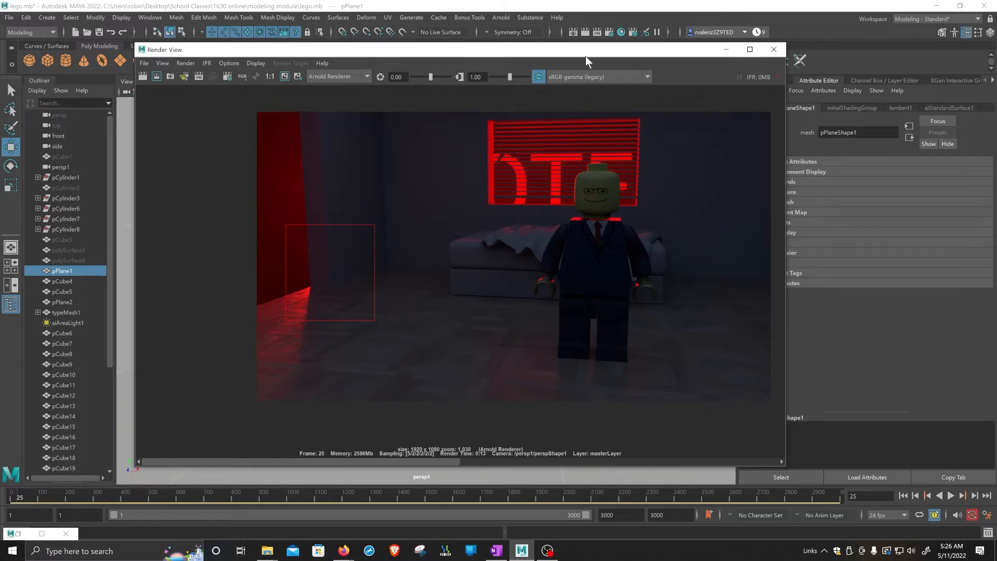
Find the scene's lights in the outliner and select the light_typeMesh1 mesh light within defaultLightSet
{"action": "left_click_drag", "start_coordinate": [586, 58], "coordinate": [596, 68]}
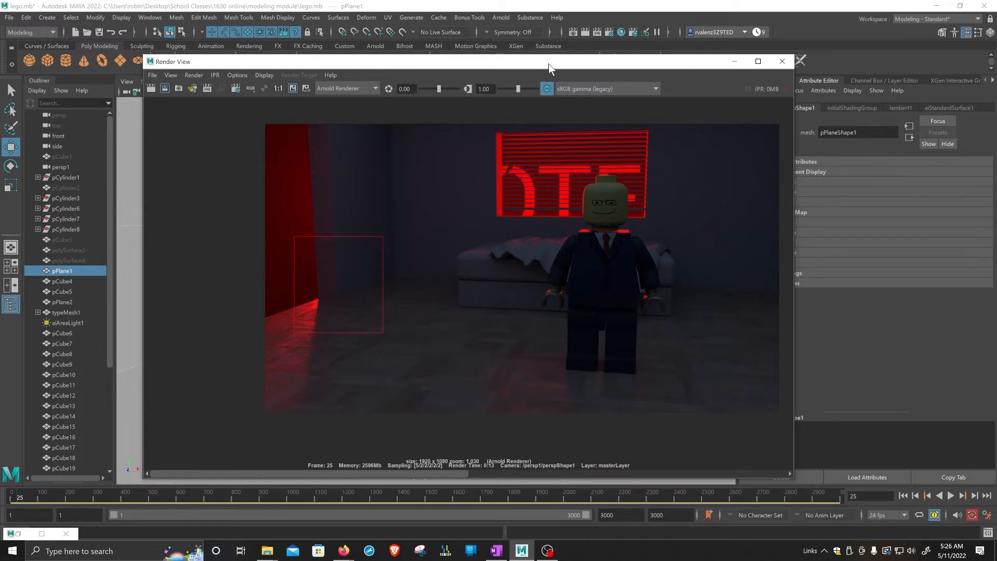
{"action": "left_click_drag", "start_coordinate": [544, 66], "coordinate": [589, 63]}
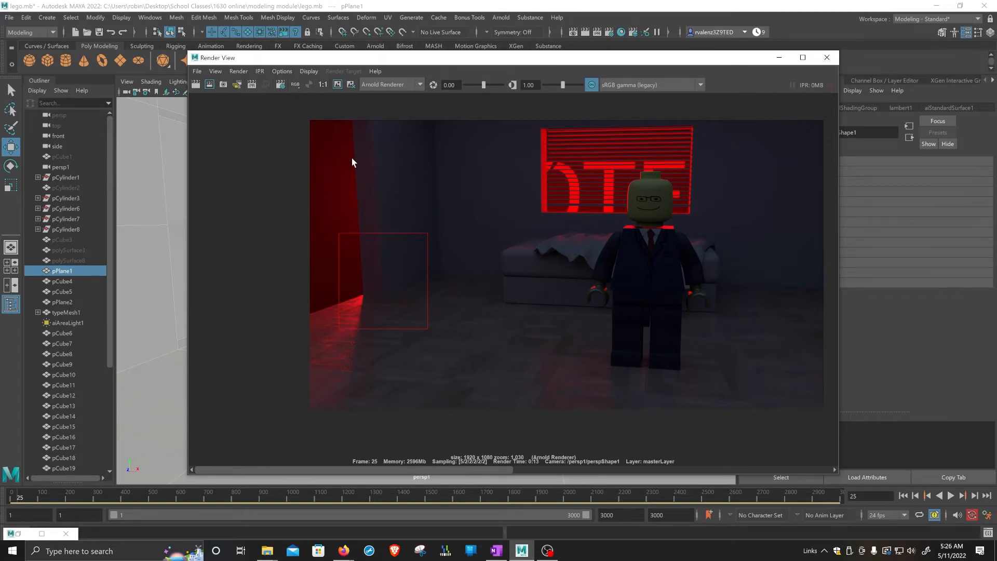
{"action": "left_click_drag", "start_coordinate": [108, 208], "coordinate": [111, 293]}
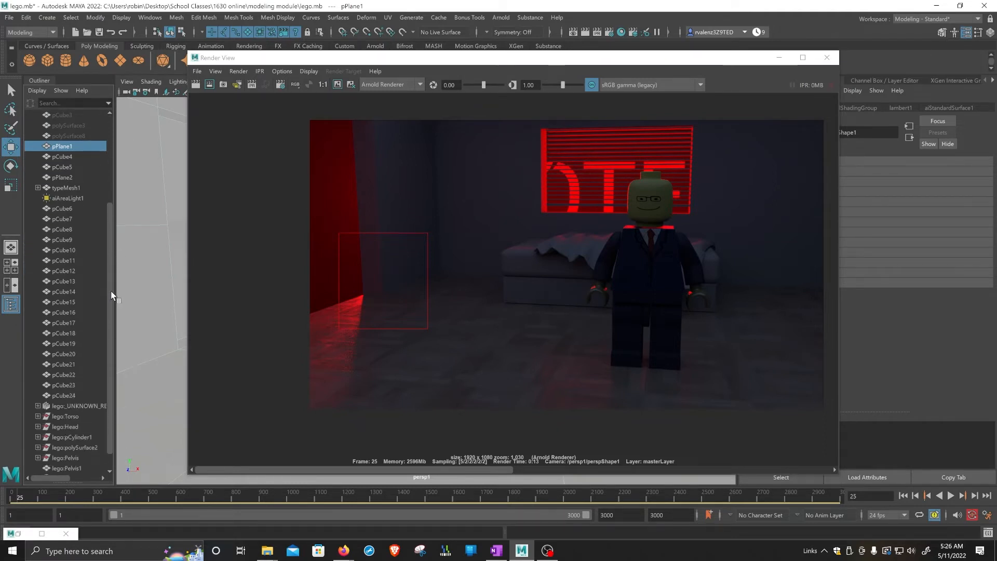
{"action": "left_click", "coordinate": [67, 198]}
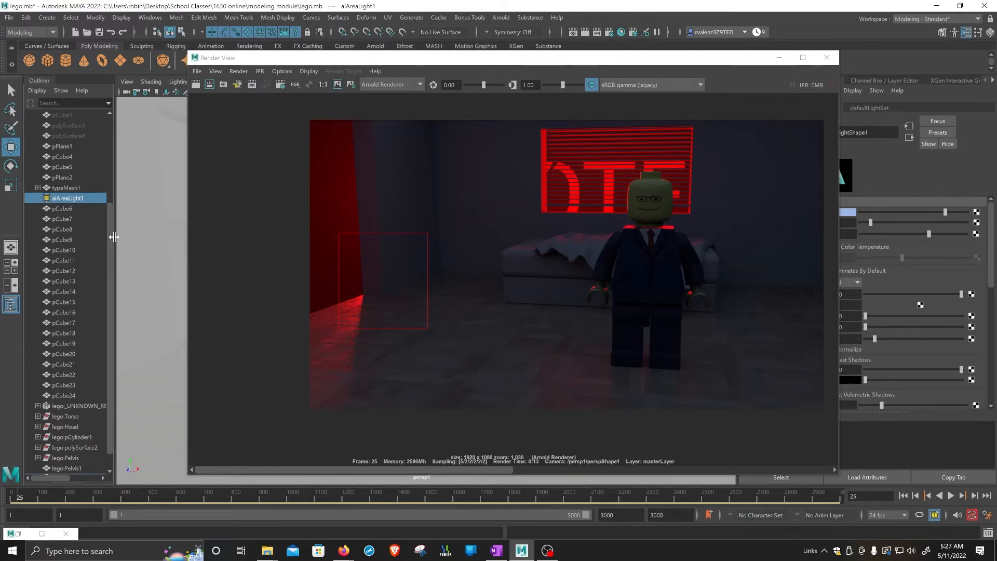
{"action": "scroll", "coordinate": [107, 263], "scroll_direction": "down", "scroll_amount": 1}
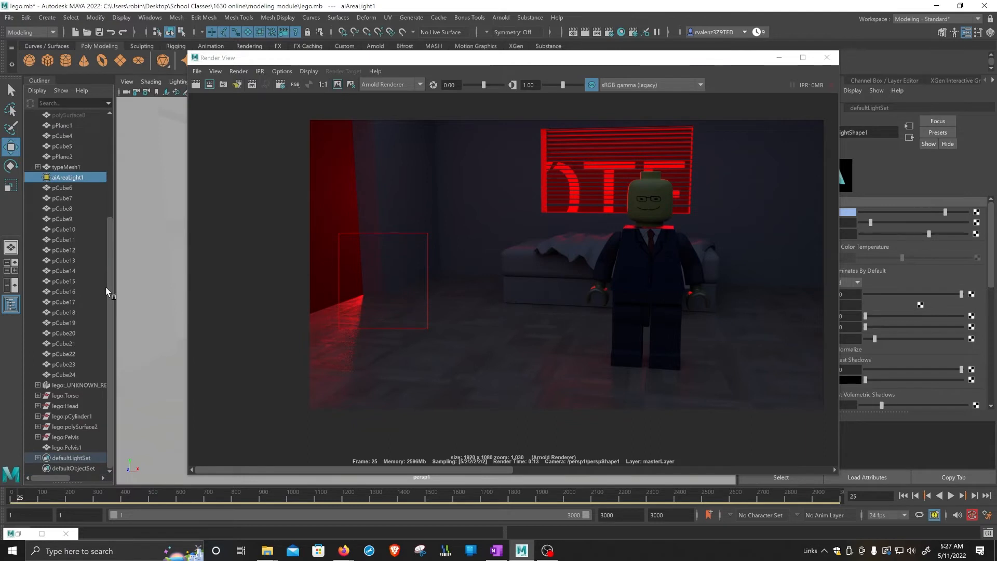
{"action": "left_click", "coordinate": [37, 458]}
{"action": "scroll", "coordinate": [101, 446], "scroll_direction": "down", "scroll_amount": 1}
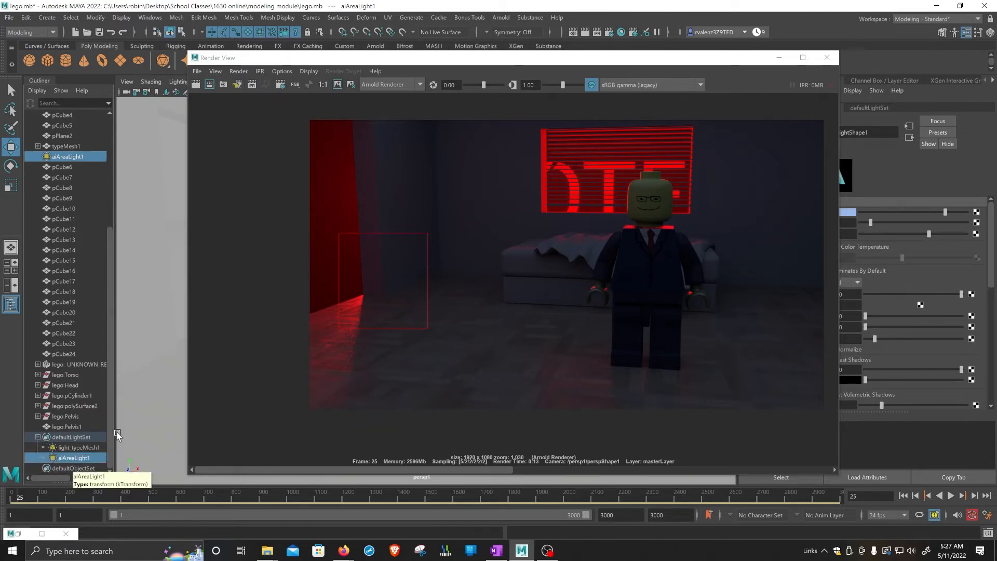
{"action": "left_click", "coordinate": [89, 447]}
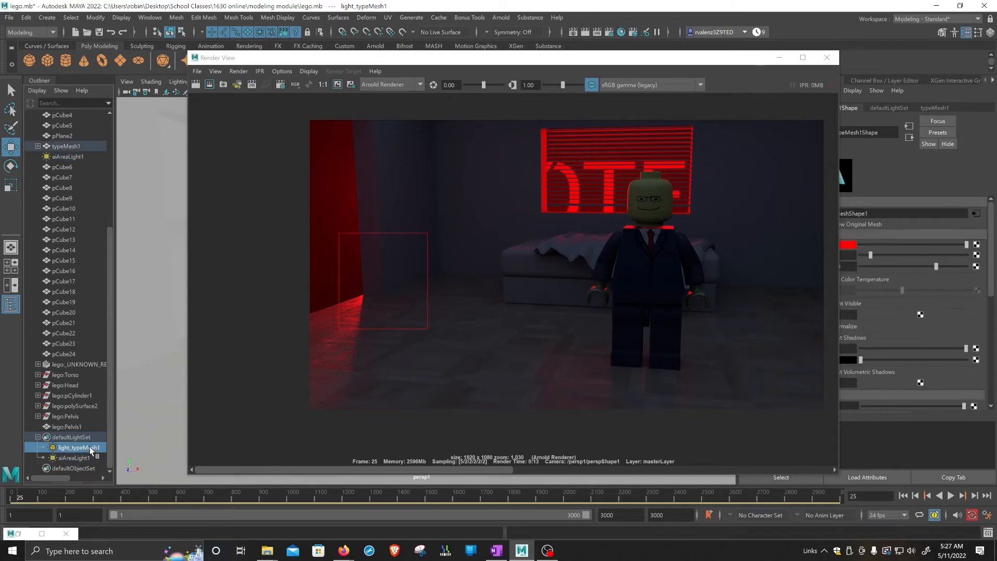
Set the light_typeMesh1 mesh light's samples to 2 and bring the render window back into view
{"action": "left_click_drag", "start_coordinate": [713, 60], "coordinate": [642, 62]}
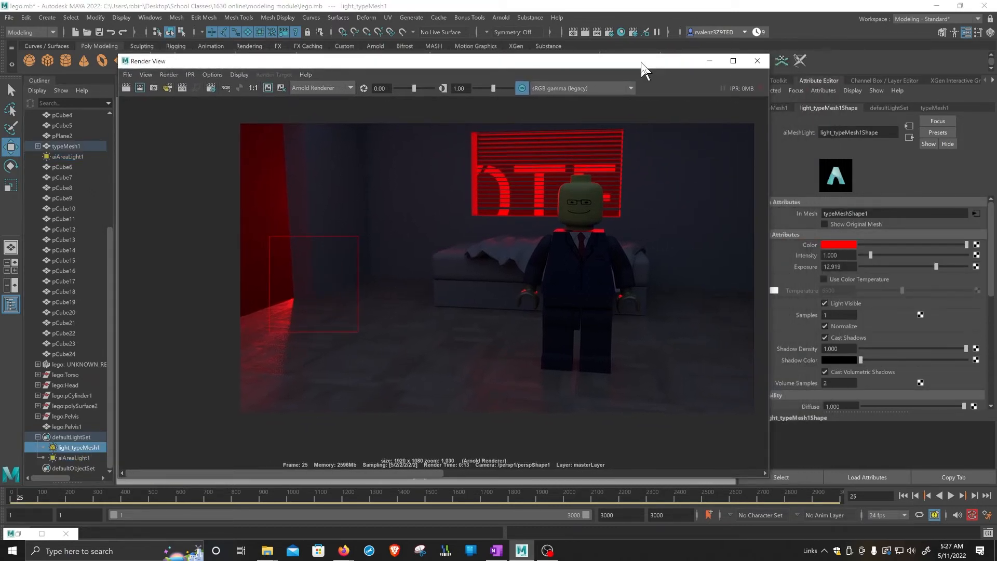
{"action": "left_click", "coordinate": [708, 61]}
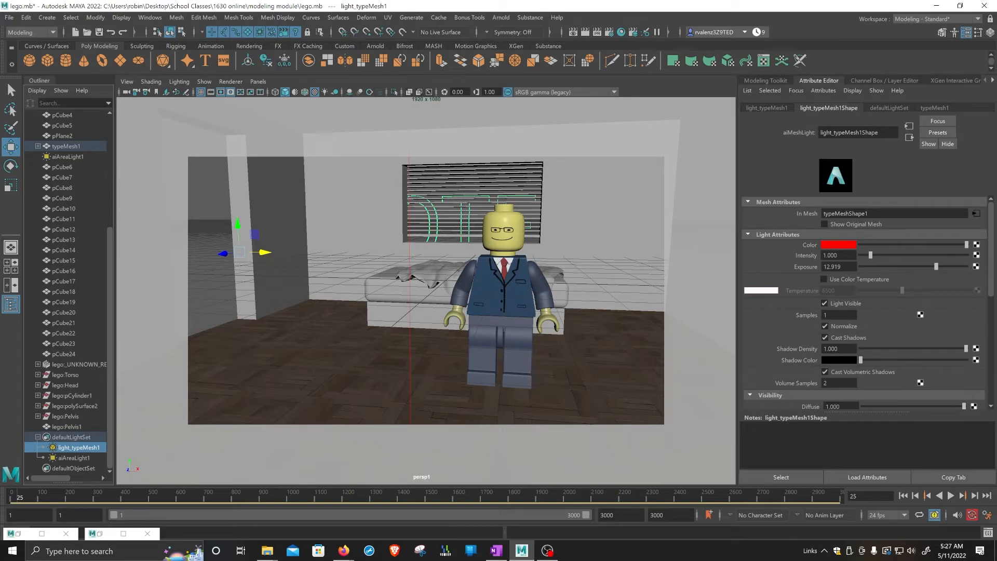
{"action": "left_click", "coordinate": [836, 315]}
{"action": "type", "text": "2"}
{"action": "key", "text": "Return"}
{"action": "left_click", "coordinate": [101, 536]}
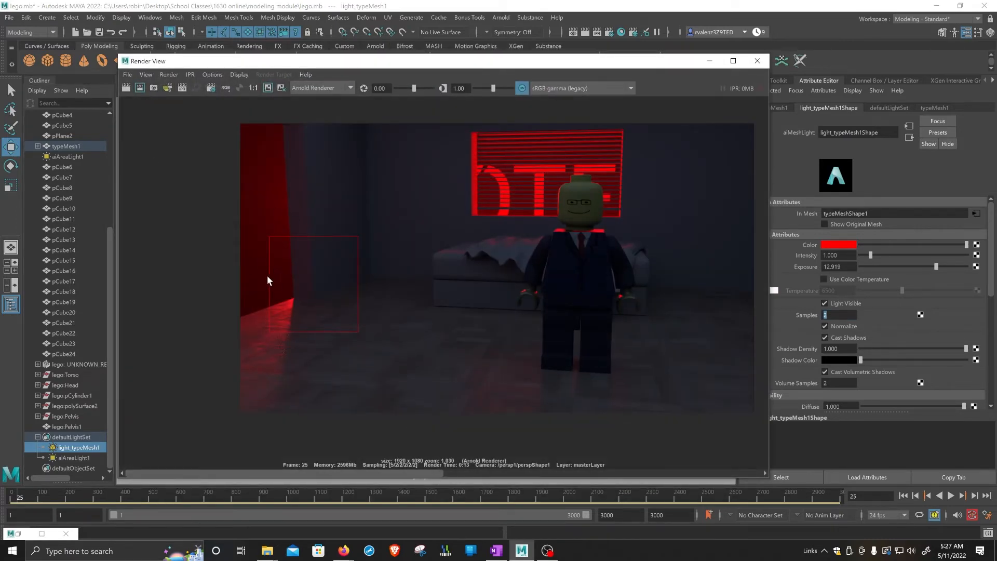
Keep the current render and re-render a smaller region around the red-lit floor corner, continuing past the student version notice
{"action": "left_click", "coordinate": [268, 87]}
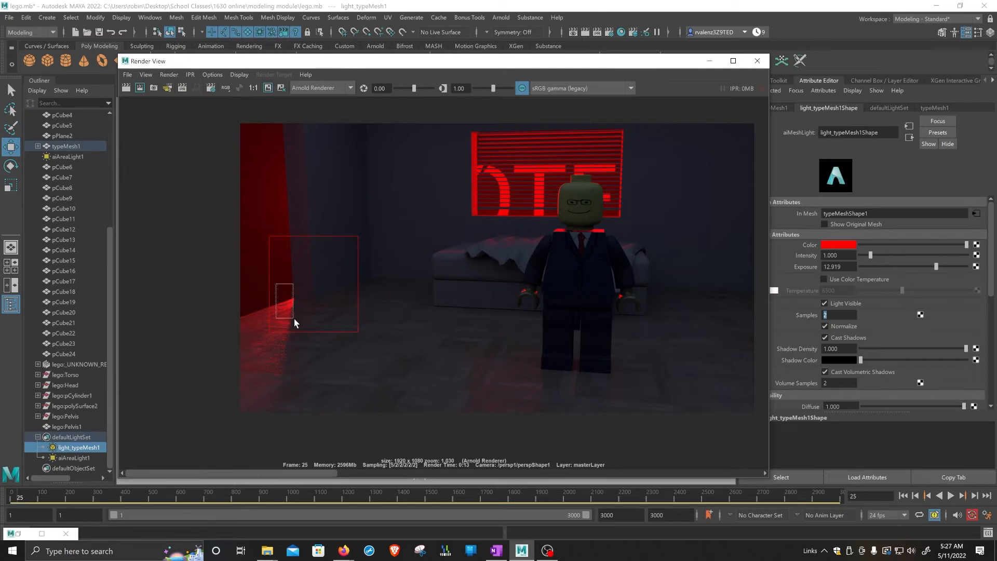
{"action": "left_click_drag", "start_coordinate": [294, 319], "coordinate": [324, 333]}
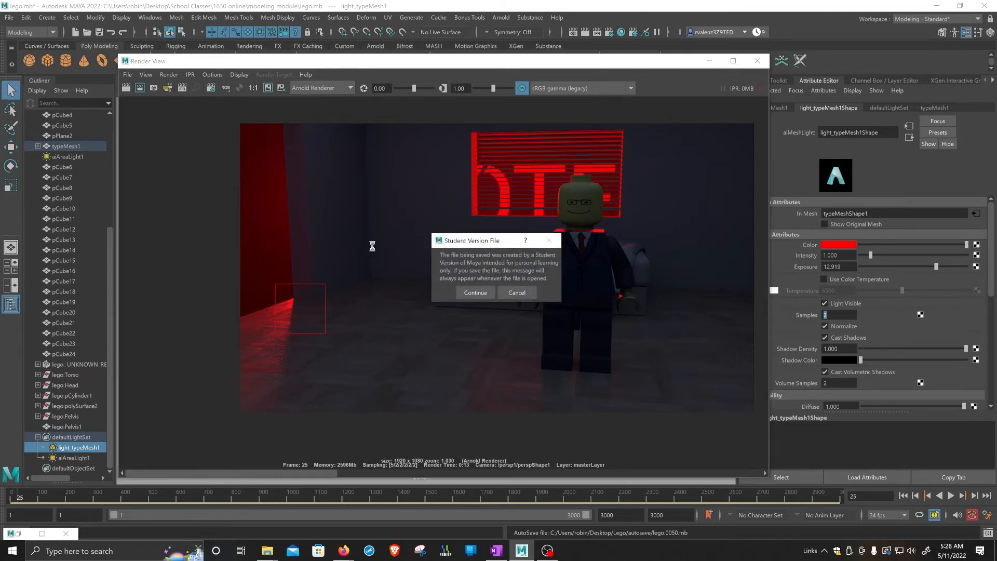
{"action": "left_click", "coordinate": [470, 292]}
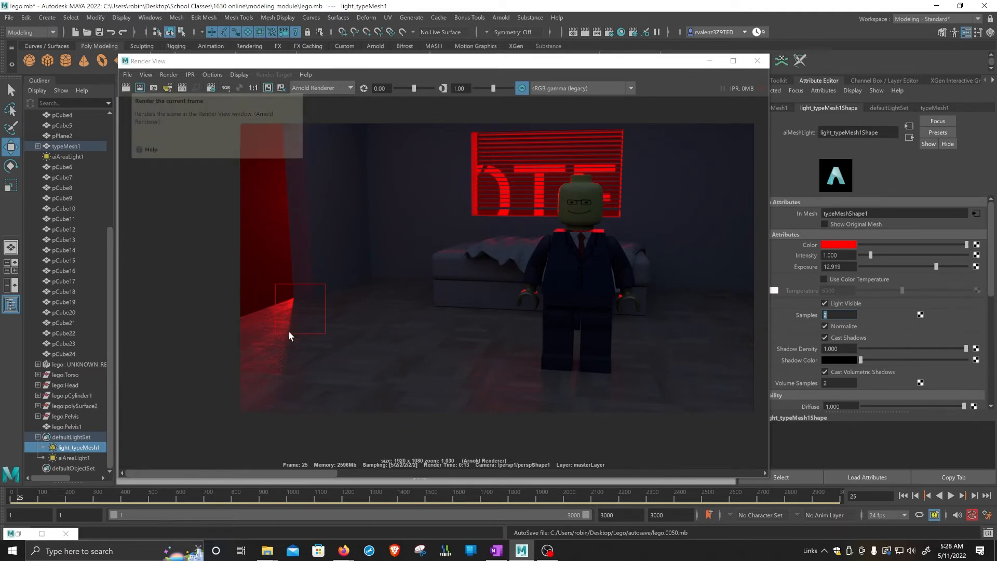
{"action": "scroll", "coordinate": [298, 345], "scroll_direction": "up", "scroll_amount": 4}
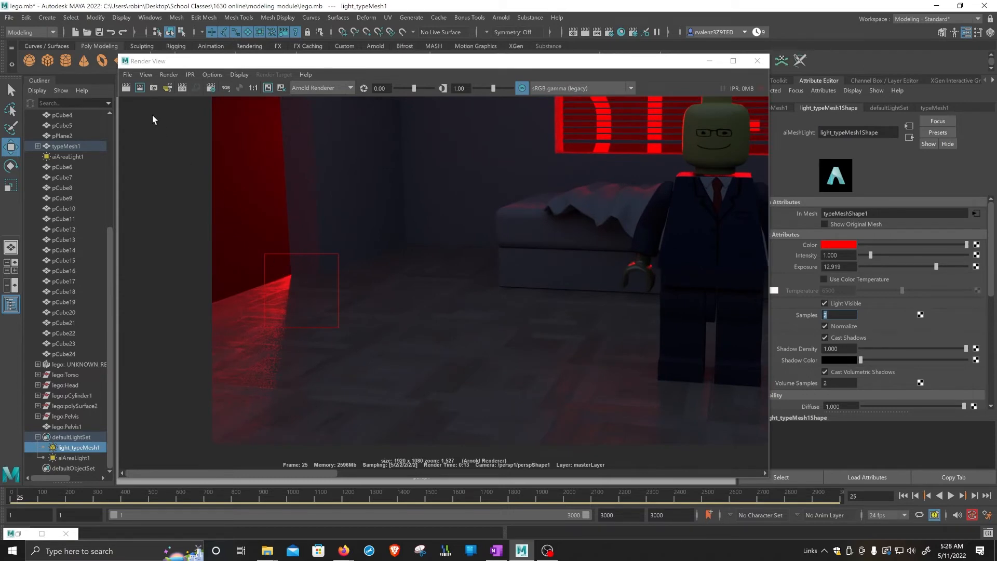
{"action": "left_click", "coordinate": [140, 89]}
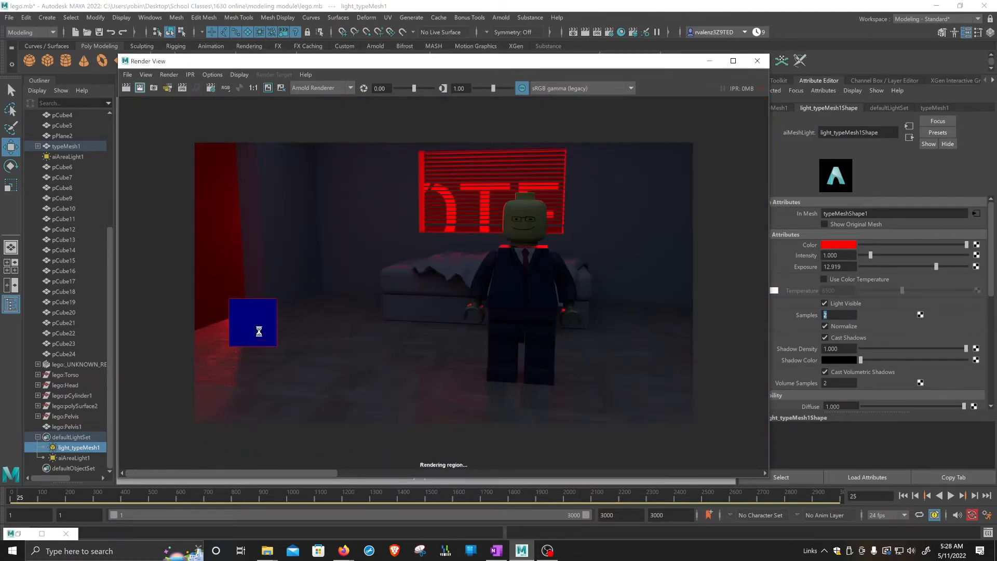
Compare the latest region render with the previously kept image at close zoom around the red-lit floor
{"action": "scroll", "coordinate": [229, 358], "scroll_direction": "up", "scroll_amount": 5}
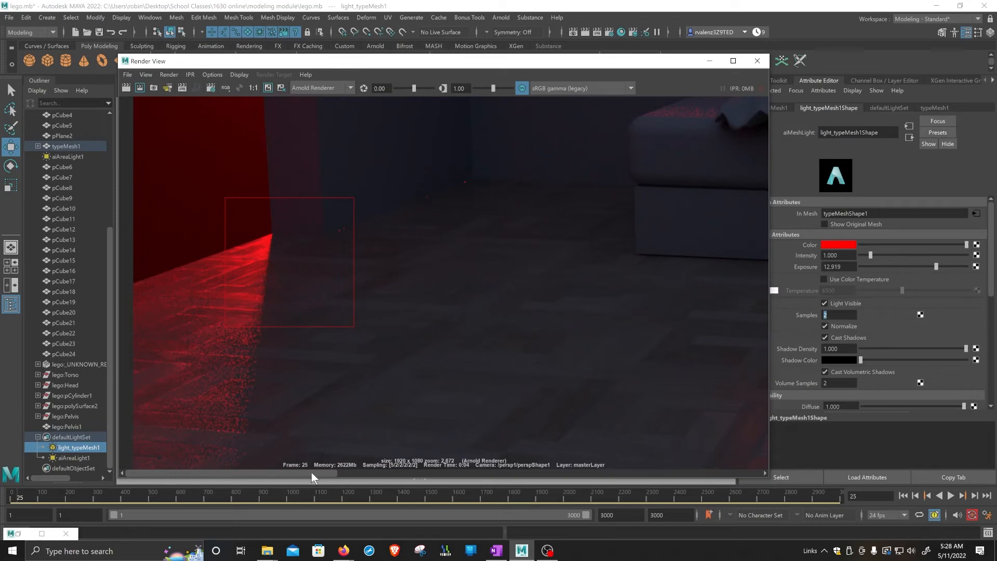
{"action": "left_click", "coordinate": [414, 474]}
{"action": "left_click_drag", "start_coordinate": [416, 479], "coordinate": [578, 497]}
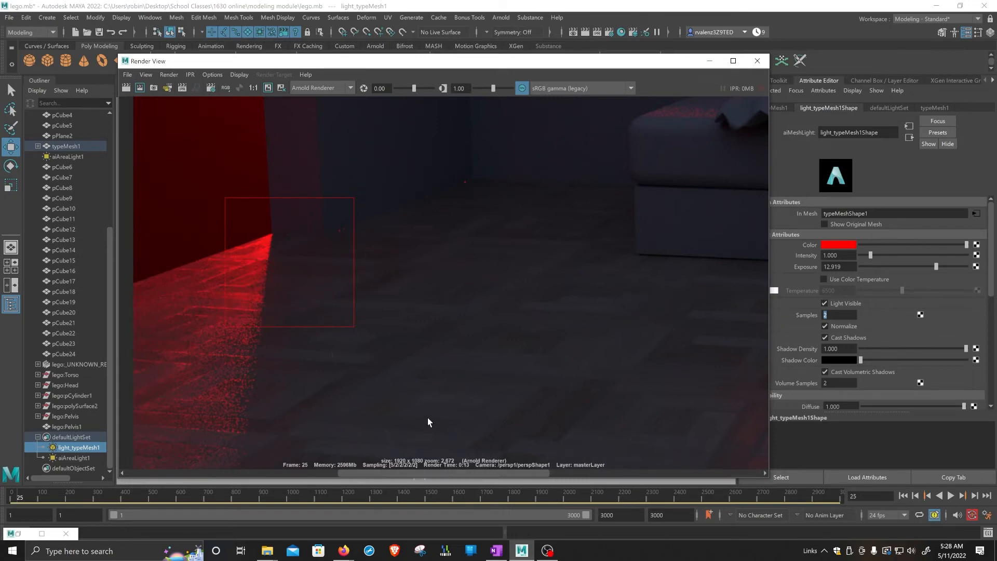
Flip back and forth through the kept renders to compare noise at the red-lit floor corner across sampling settings
{"action": "left_click_drag", "start_coordinate": [455, 471], "coordinate": [308, 476]}
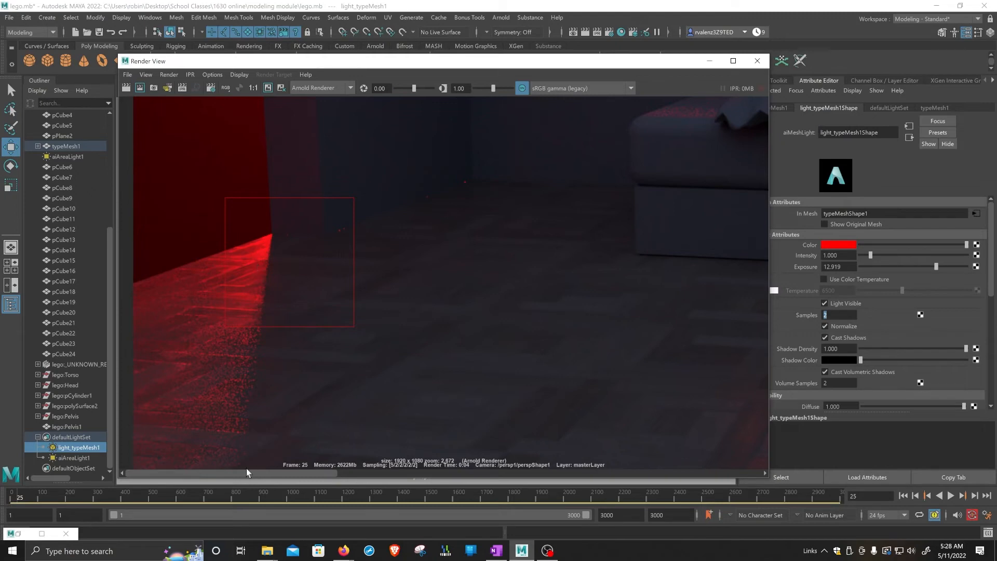
{"action": "left_click_drag", "start_coordinate": [235, 473], "coordinate": [387, 472]}
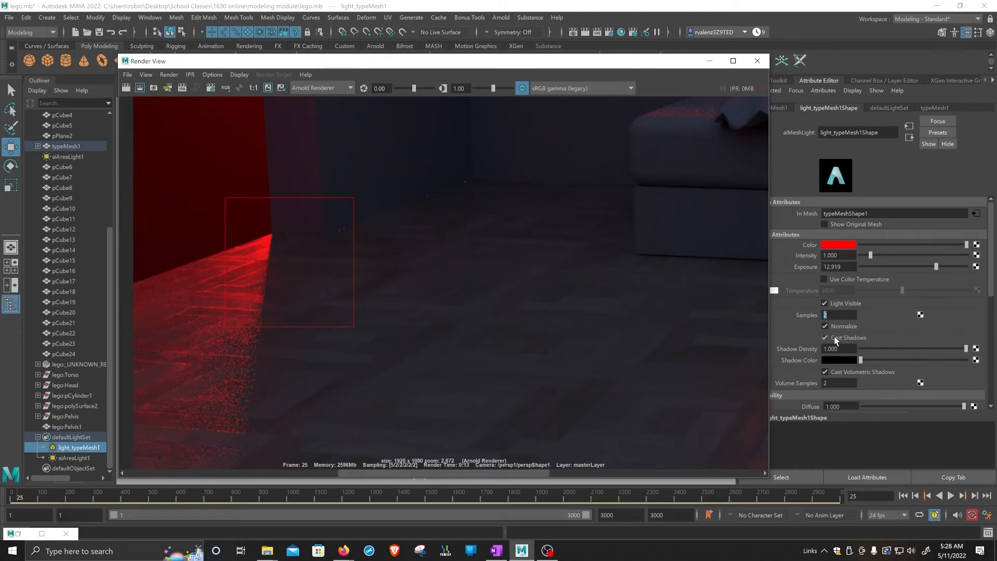
{"action": "left_click_drag", "start_coordinate": [466, 473], "coordinate": [325, 470]}
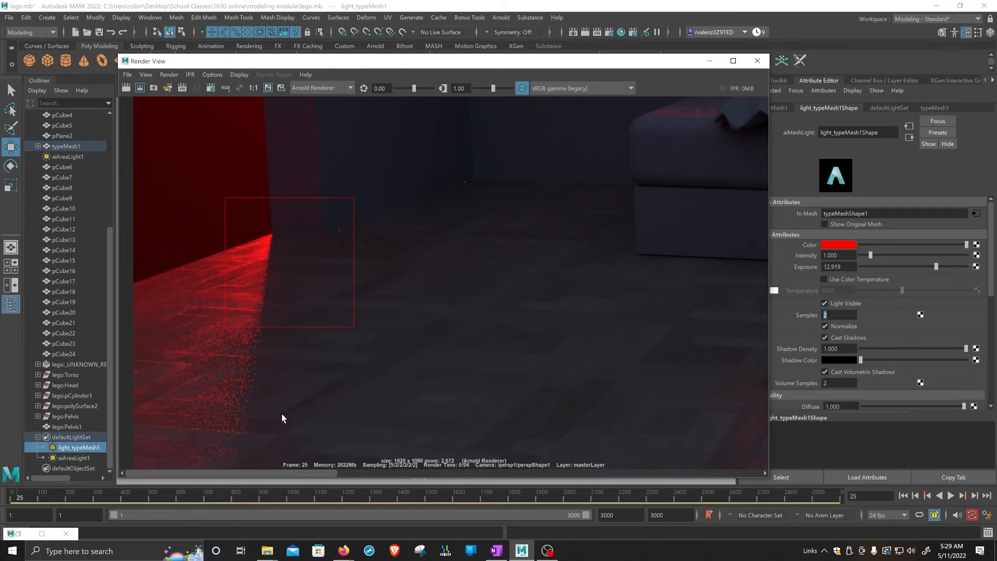
{"action": "left_click_drag", "start_coordinate": [251, 472], "coordinate": [408, 476]}
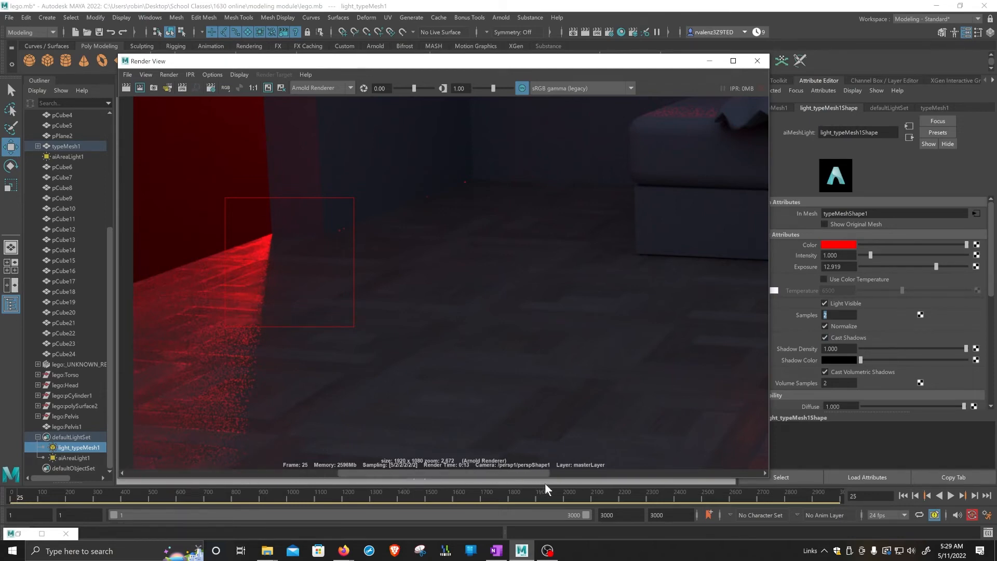
{"action": "left_click_drag", "start_coordinate": [544, 483], "coordinate": [572, 482]}
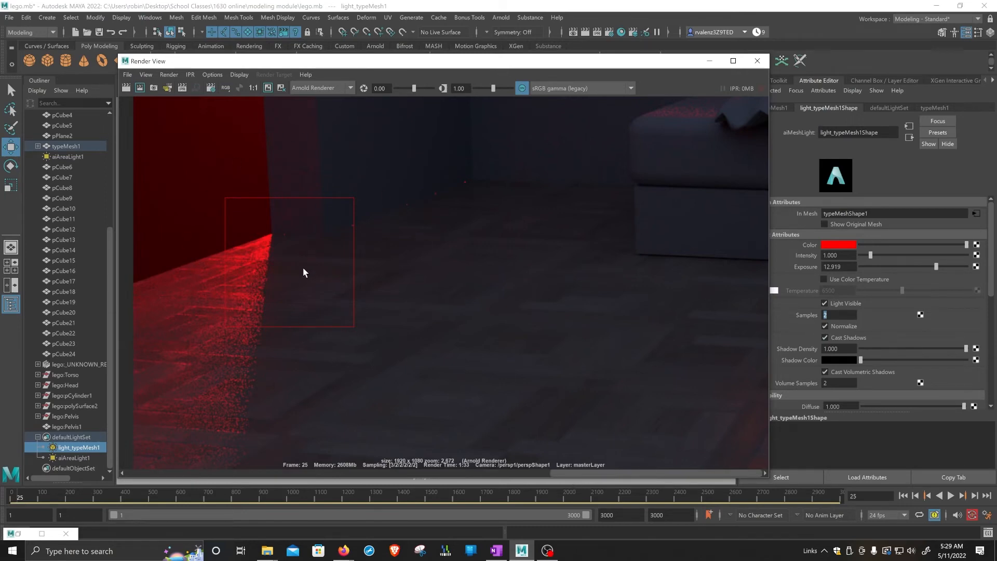
Display the kept render made with Camera (AA) sampling 5, with its whole frame showing in the render window
{"action": "scroll", "coordinate": [304, 267], "scroll_direction": "down", "scroll_amount": 4}
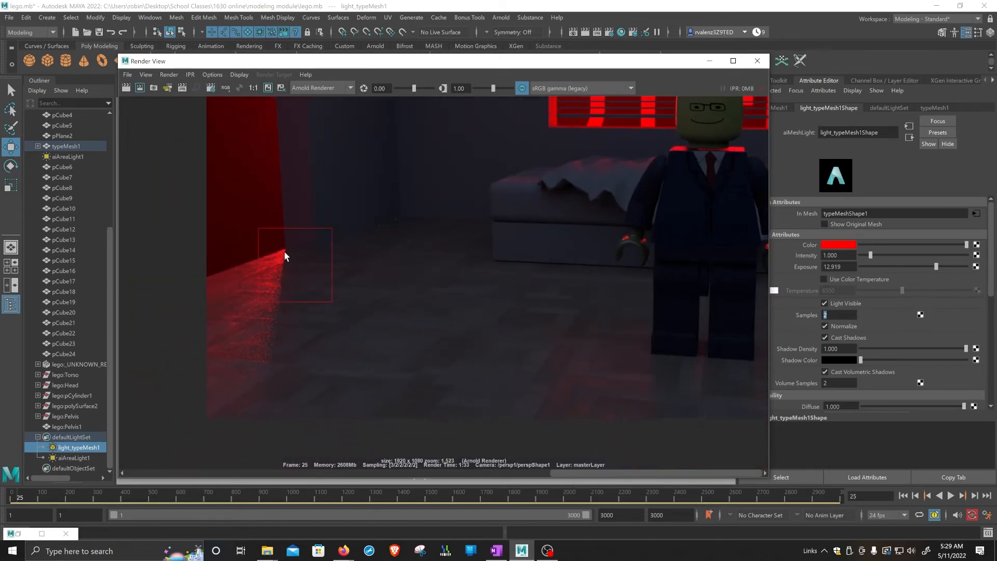
{"action": "scroll", "coordinate": [276, 262], "scroll_direction": "down", "scroll_amount": 1}
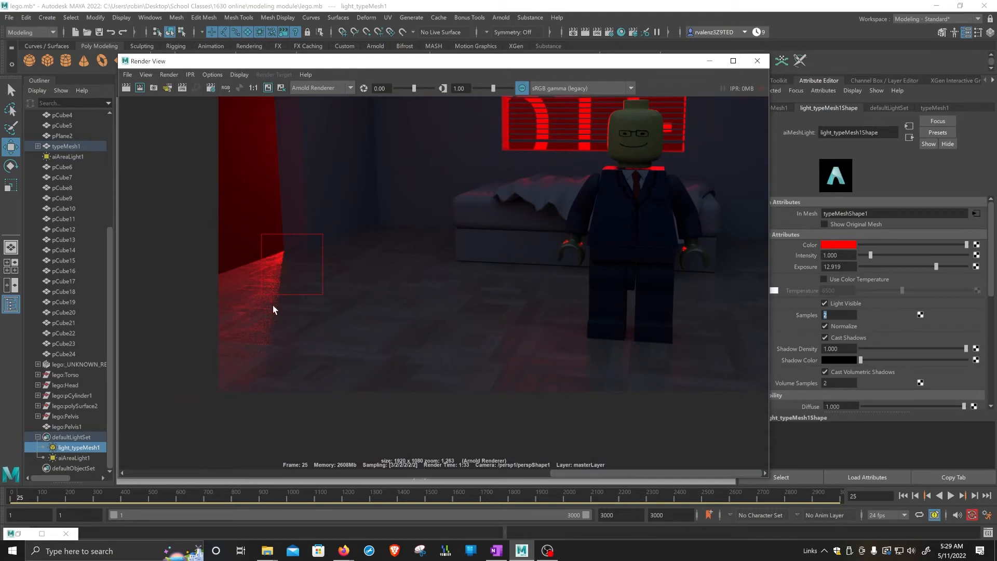
{"action": "scroll", "coordinate": [280, 300], "scroll_direction": "down", "scroll_amount": 2}
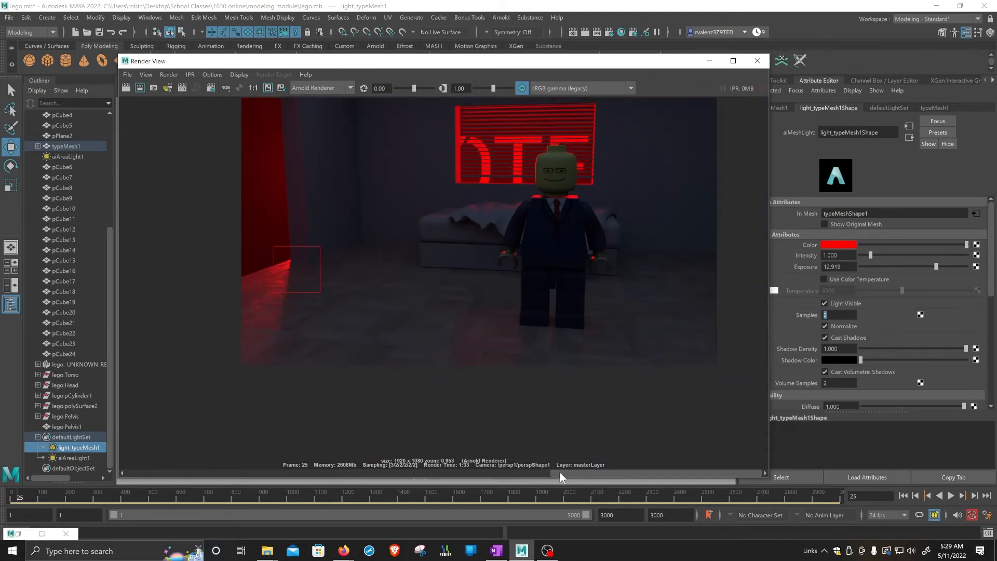
{"action": "left_click", "coordinate": [457, 475]}
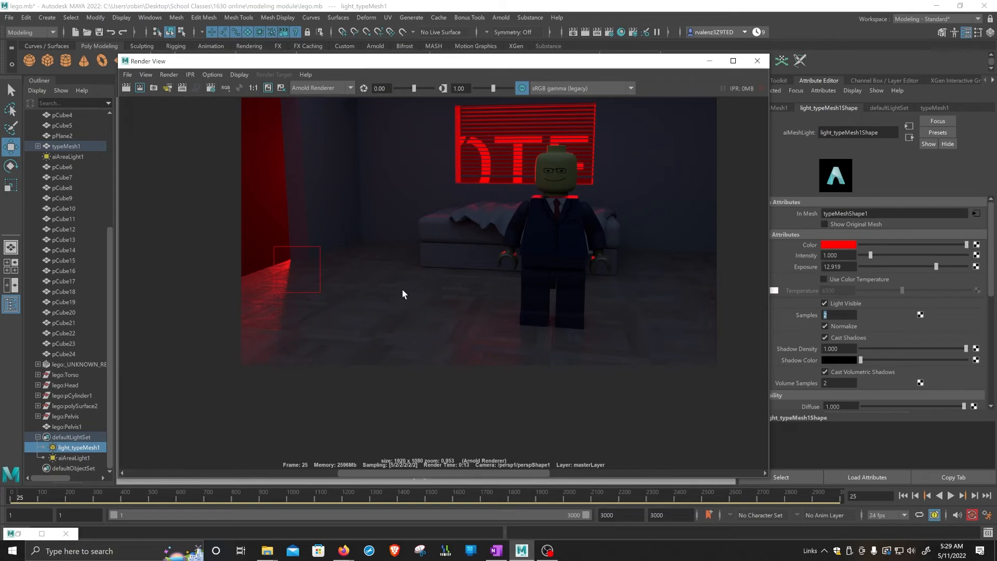
{"action": "middle_click_drag", "start_coordinate": [527, 240], "coordinate": [515, 291], "text": "alt"}
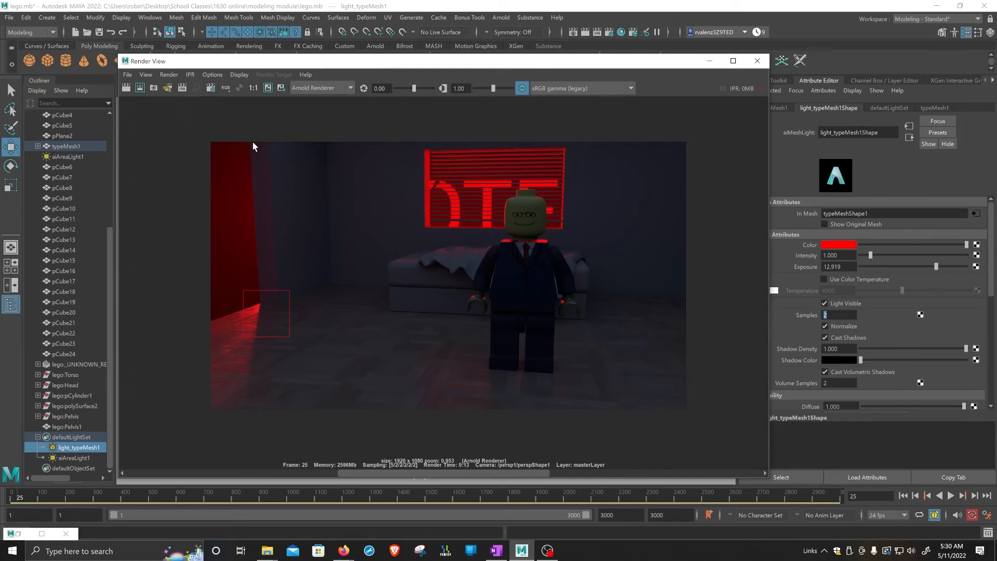
Check the common render settings for the output path, image format and image size, and close the settings
{"action": "left_click_drag", "start_coordinate": [291, 61], "coordinate": [323, 90]}
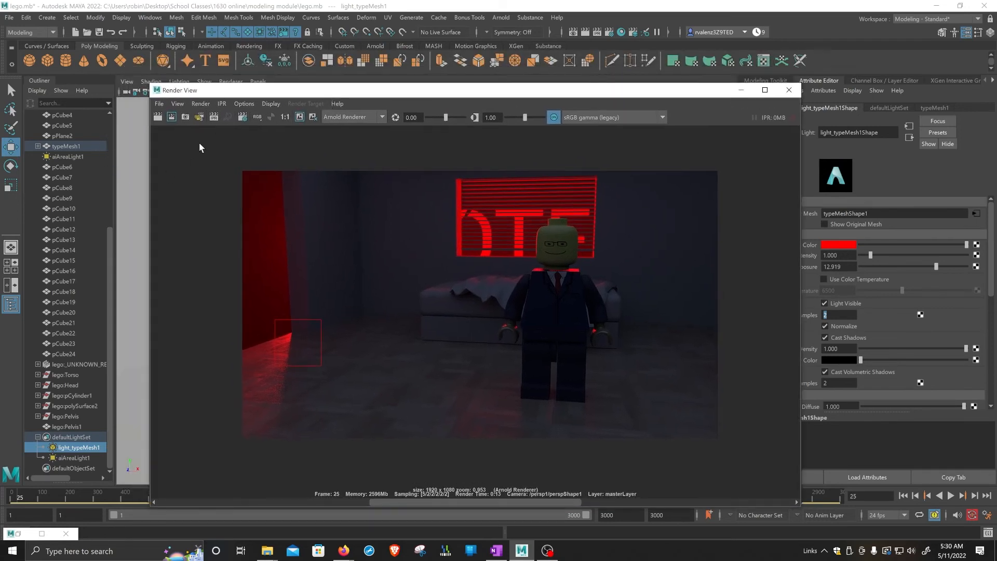
{"action": "left_click", "coordinate": [609, 31]}
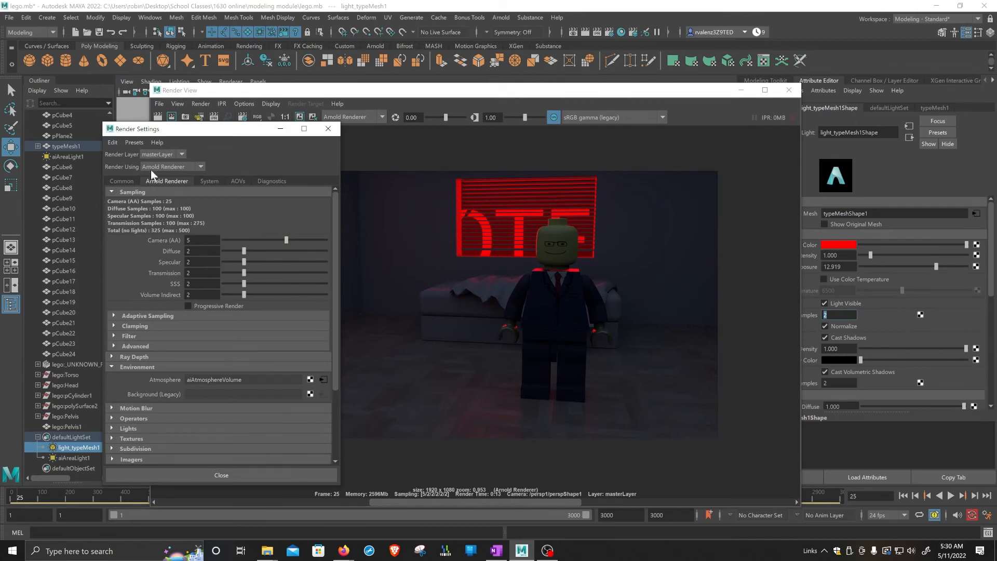
{"action": "left_click", "coordinate": [124, 181]}
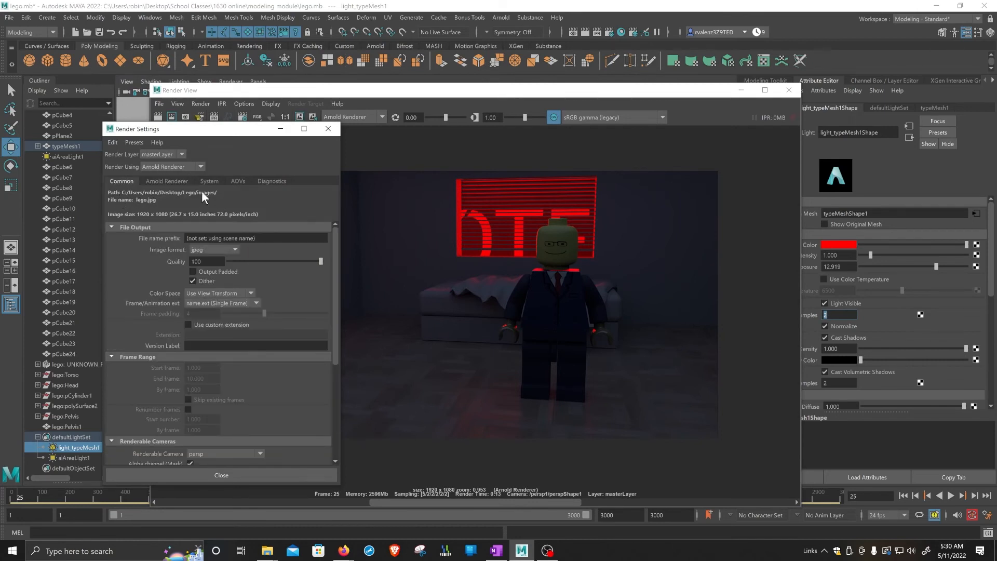
{"action": "left_click", "coordinate": [328, 128]}
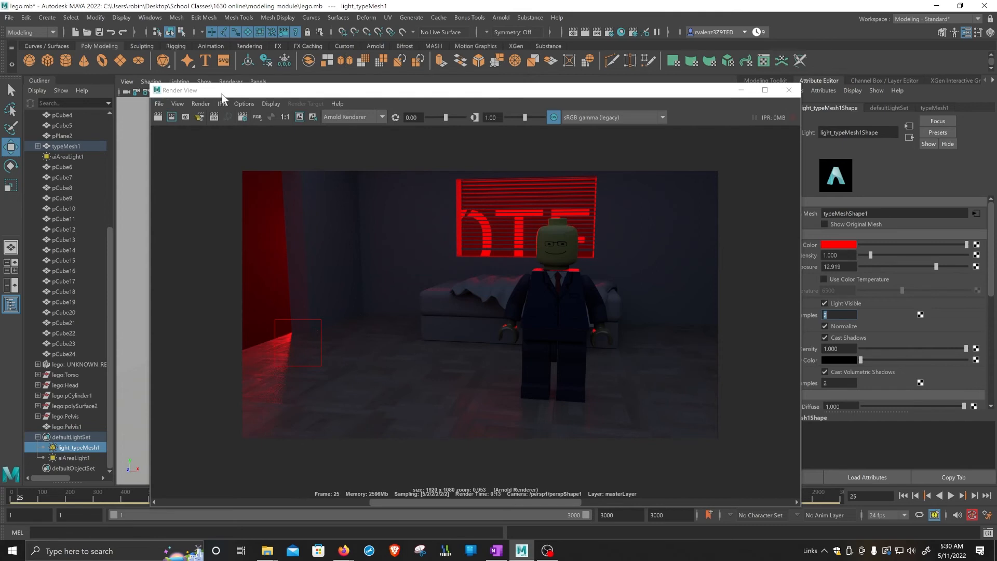
Save the displayed render to the Desktop as a JPEG named RenderRaw, using the Raw Image save mode
{"action": "left_click_drag", "start_coordinate": [221, 95], "coordinate": [214, 93]}
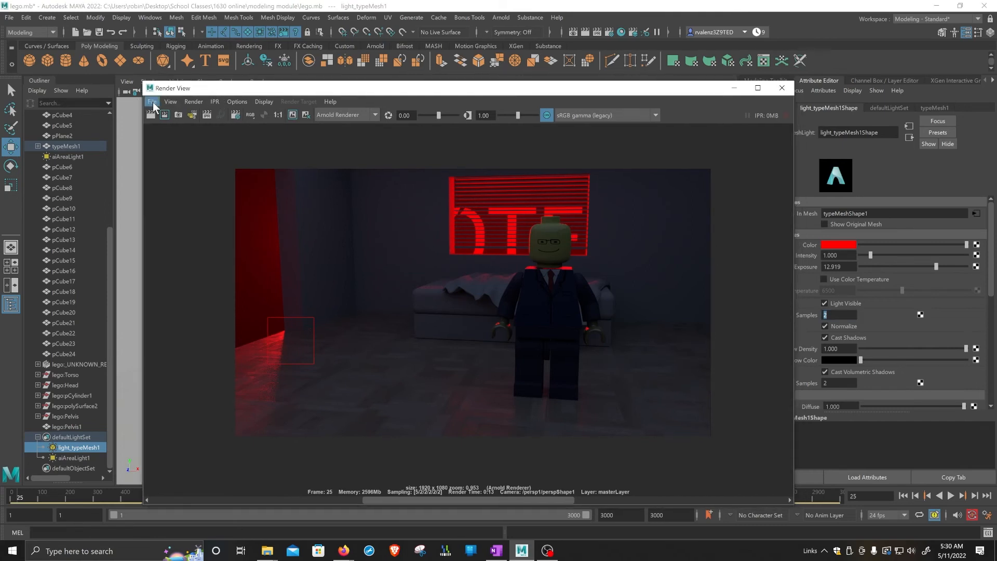
{"action": "left_click", "coordinate": [153, 102]}
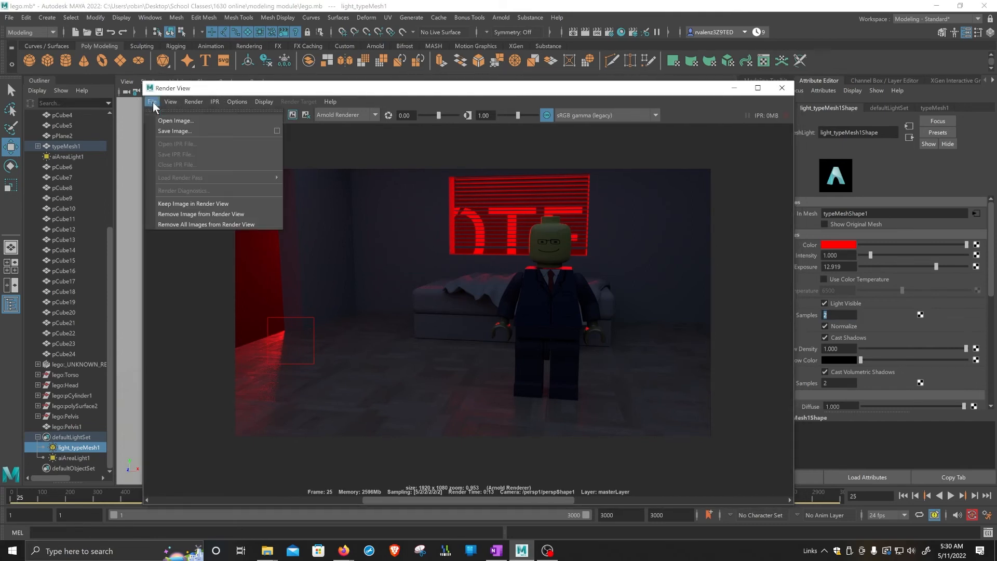
{"action": "left_click", "coordinate": [170, 131]}
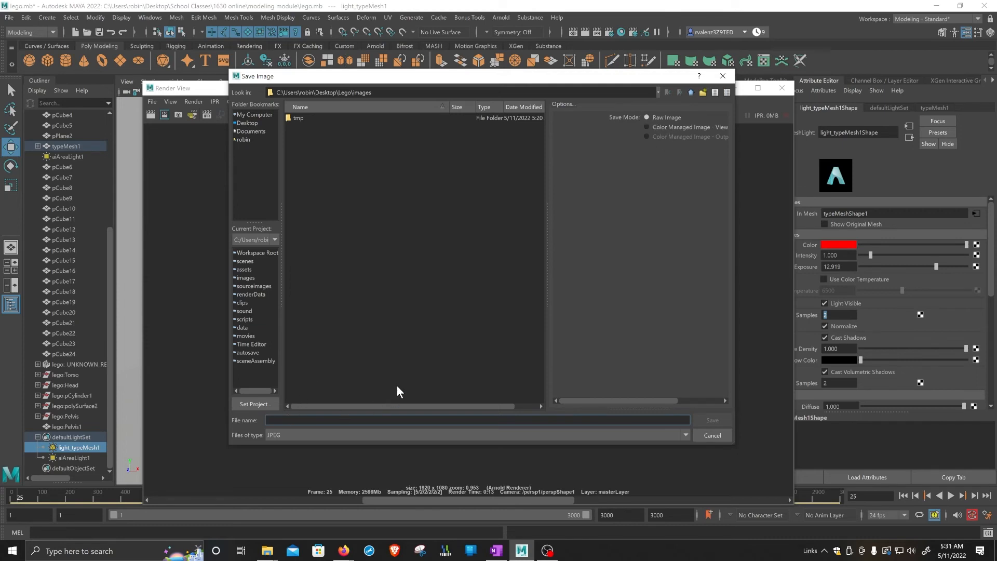
{"action": "type", "text": "RenderRaw"}
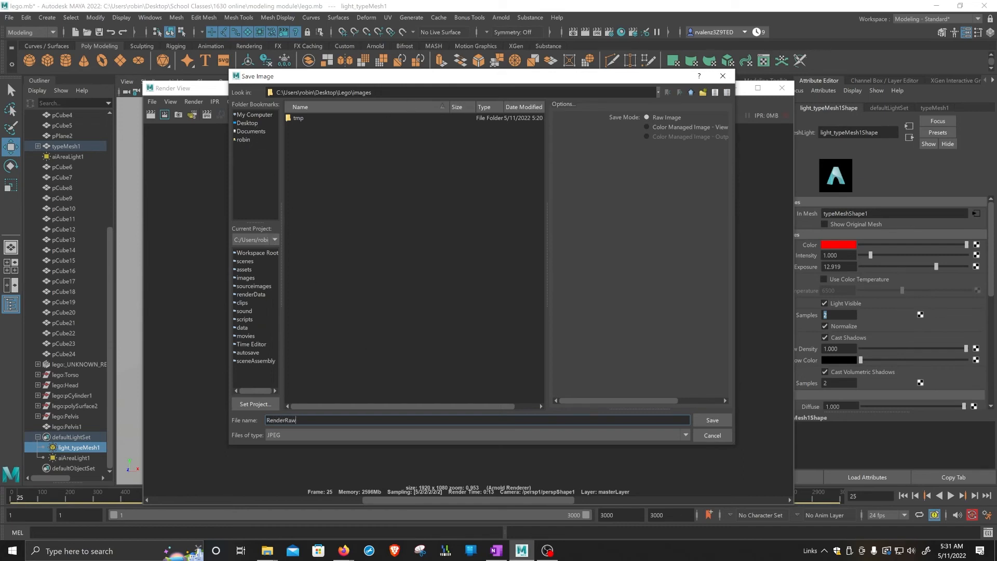
{"action": "left_click", "coordinate": [248, 123]}
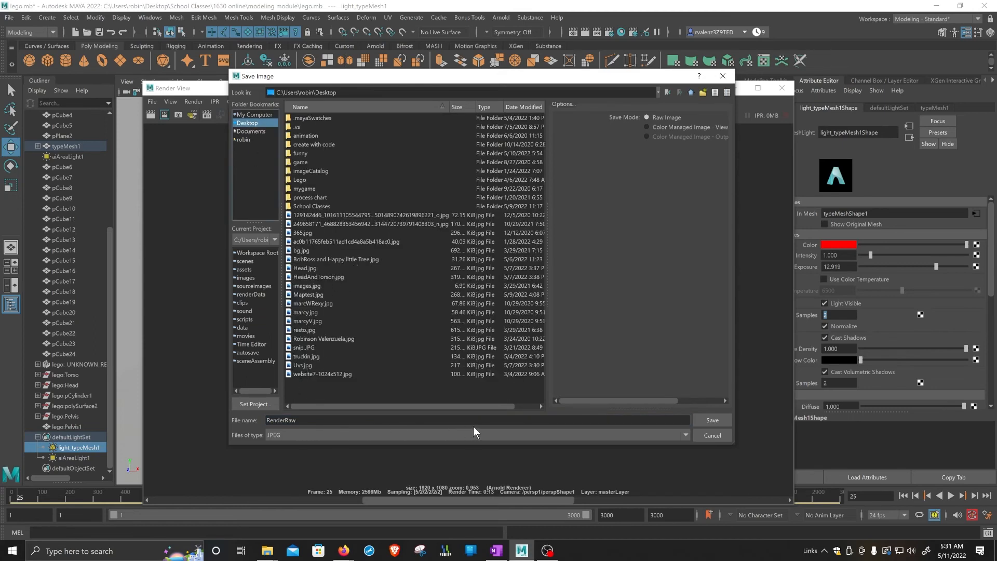
{"action": "left_click", "coordinate": [704, 420]}
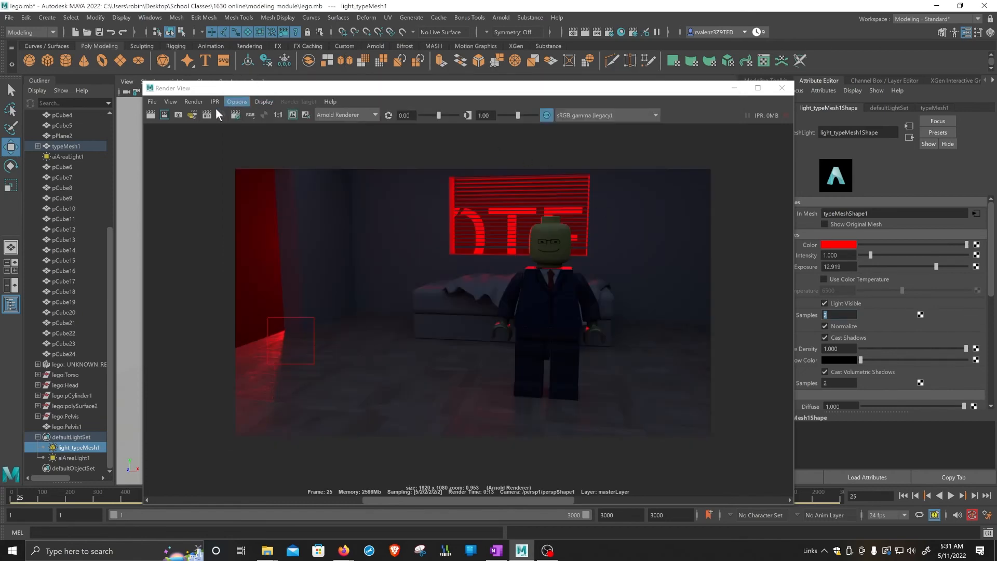
Save the same render to the Desktop as RenderCM.jpg, using the Color Managed Image - View save mode
{"action": "left_click", "coordinate": [150, 102]}
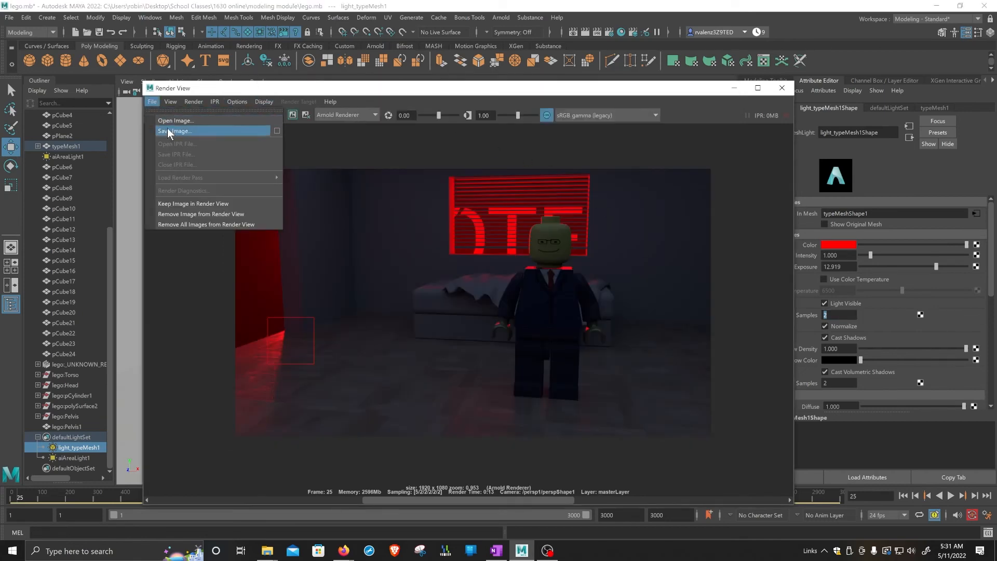
{"action": "left_click", "coordinate": [201, 131]}
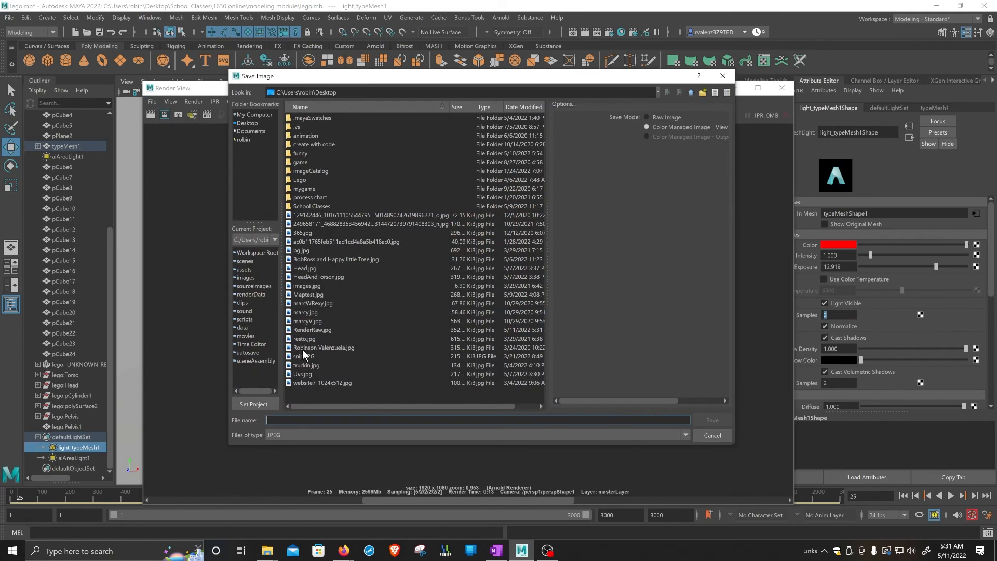
{"action": "left_click", "coordinate": [310, 329]}
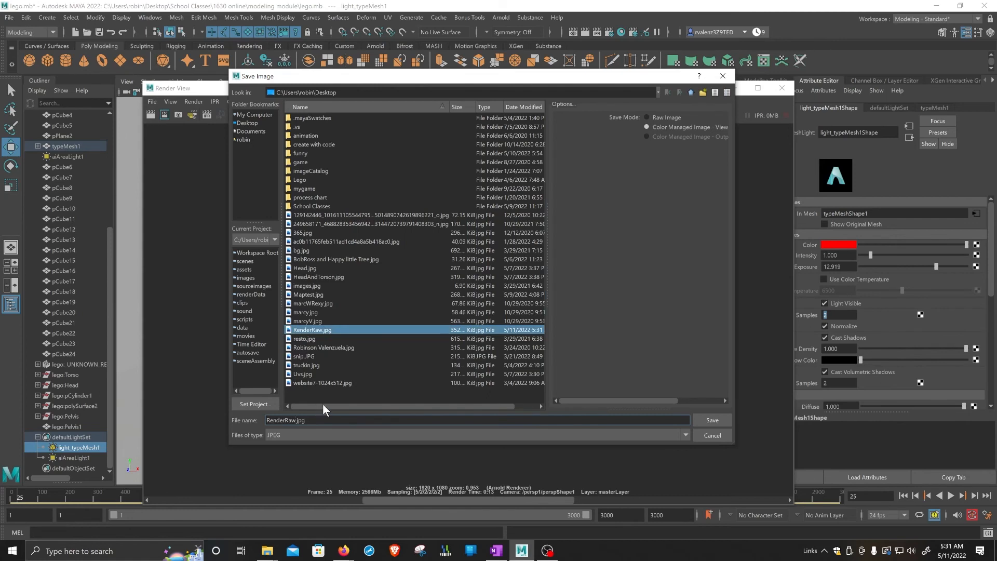
{"action": "key", "text": "Left"}
{"action": "key", "text": "Left"}
{"action": "key", "text": "Left"}
{"action": "key", "text": "Left"}
{"action": "key", "text": "BackSpace"}
{"action": "key", "text": "BackSpace"}
{"action": "key", "text": "BackSpace"}
{"action": "type", "text": "C"}
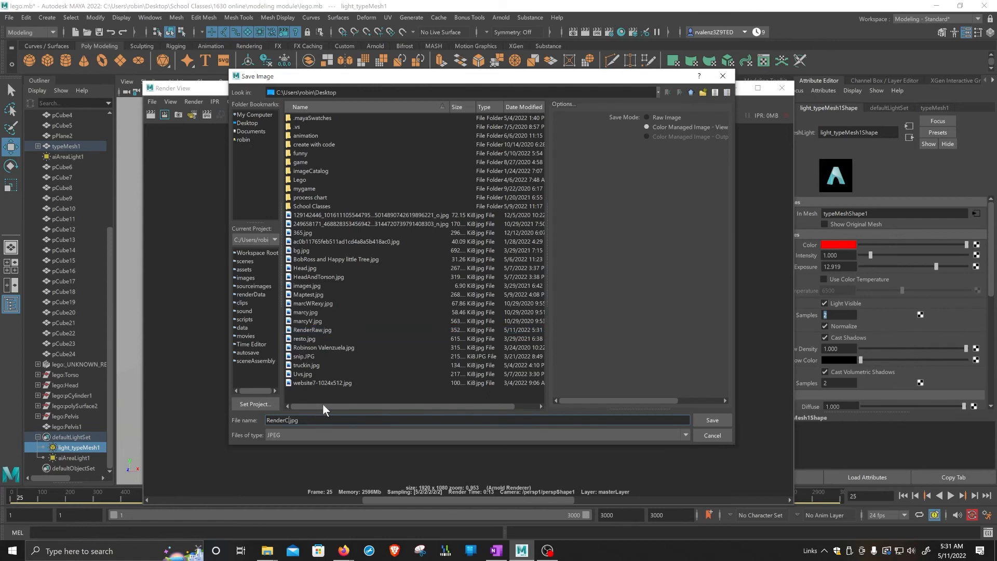
{"action": "type", "text": "M"}
{"action": "left_click", "coordinate": [704, 418]}
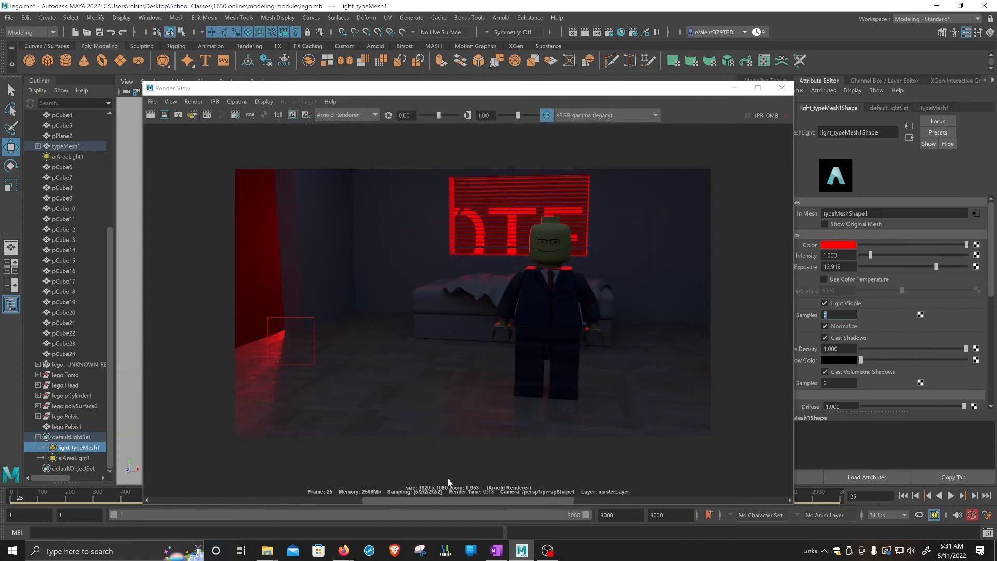
Switch to File Explorer, find RenderRaw.jpg on the Desktop, and view it in the photo viewer
{"action": "left_click", "coordinate": [261, 549]}
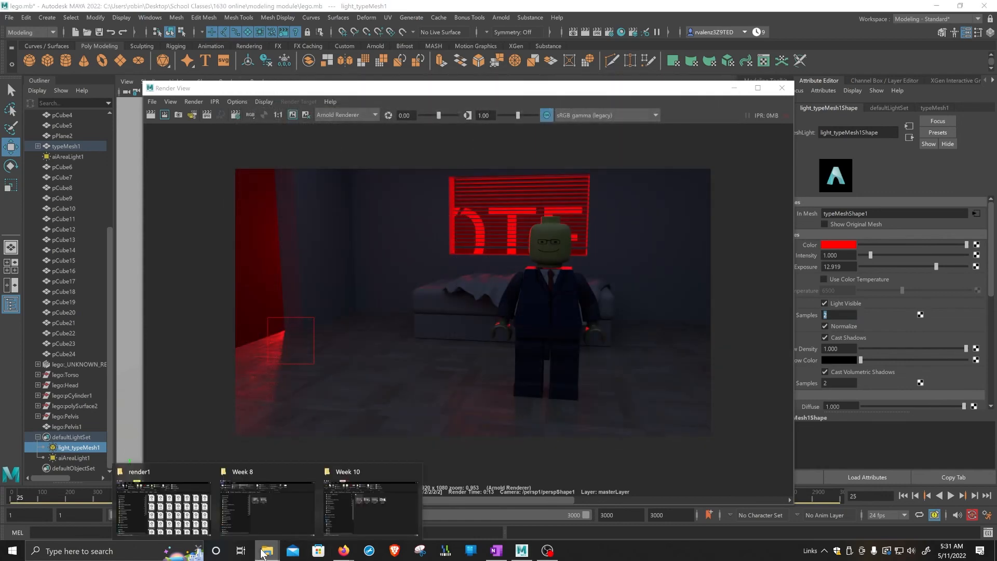
{"action": "left_click", "coordinate": [260, 478]}
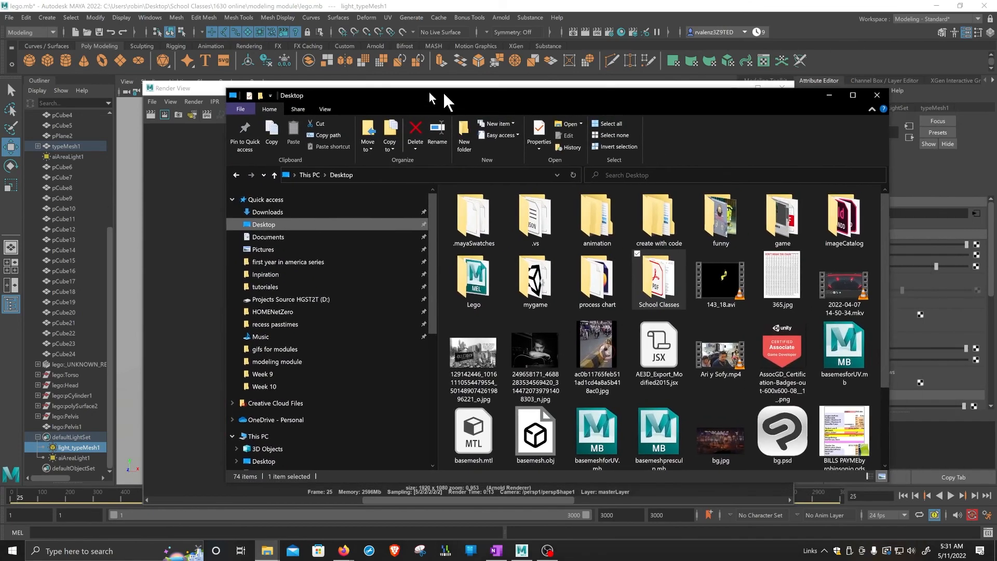
{"action": "left_click", "coordinate": [552, 425]}
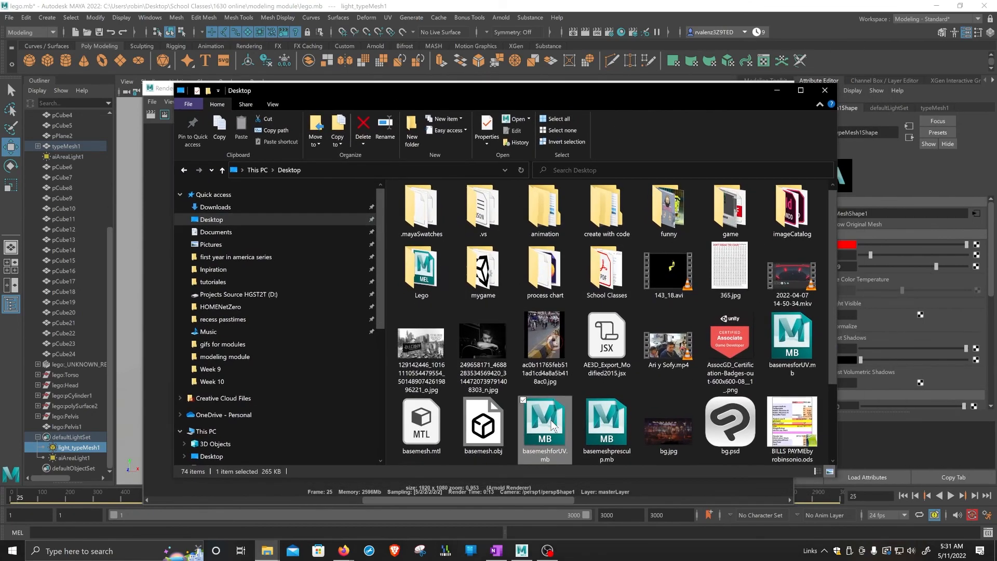
{"action": "key", "text": "Page_Down"}
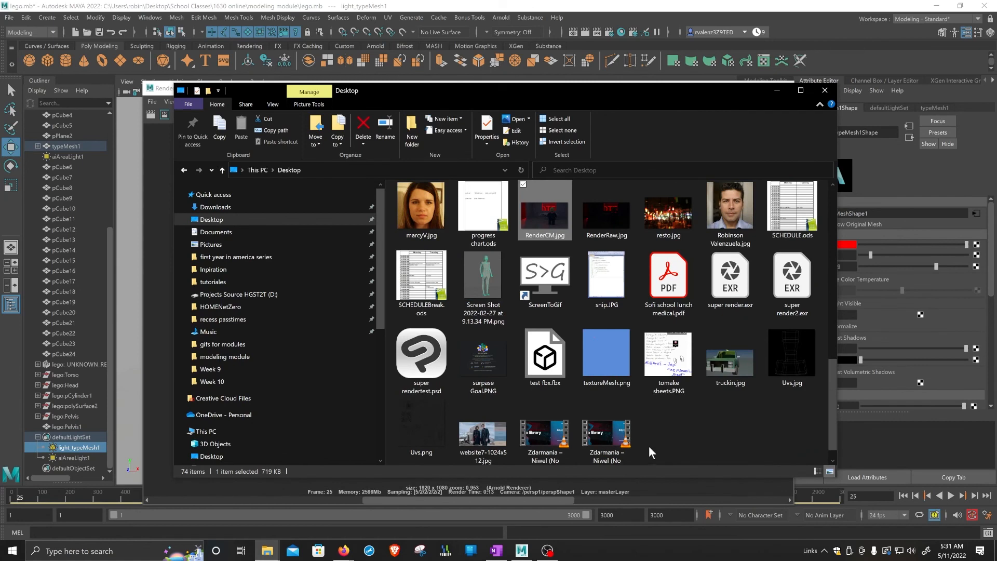
{"action": "double_click", "coordinate": [600, 219]}
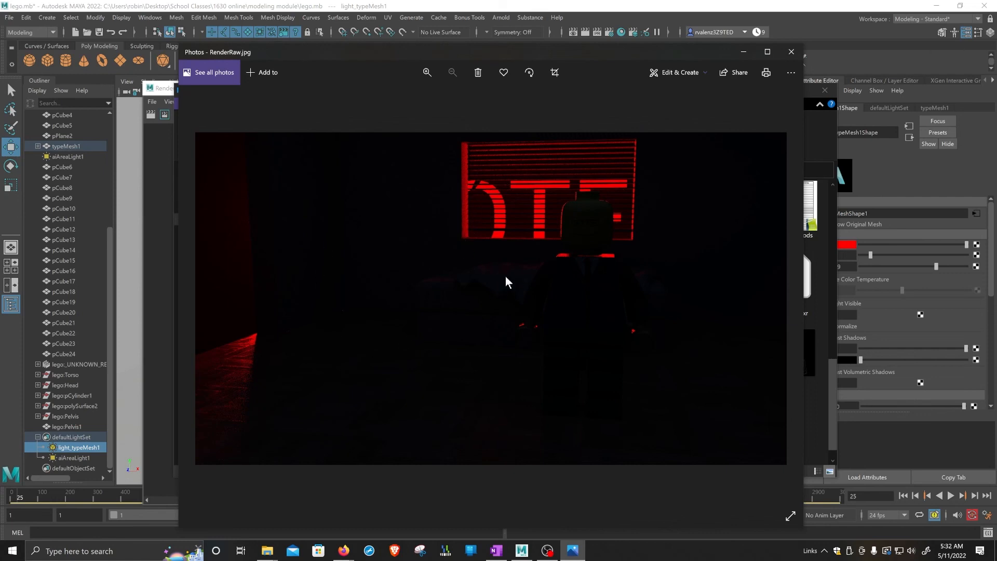
{"action": "left_click", "coordinate": [791, 52]}
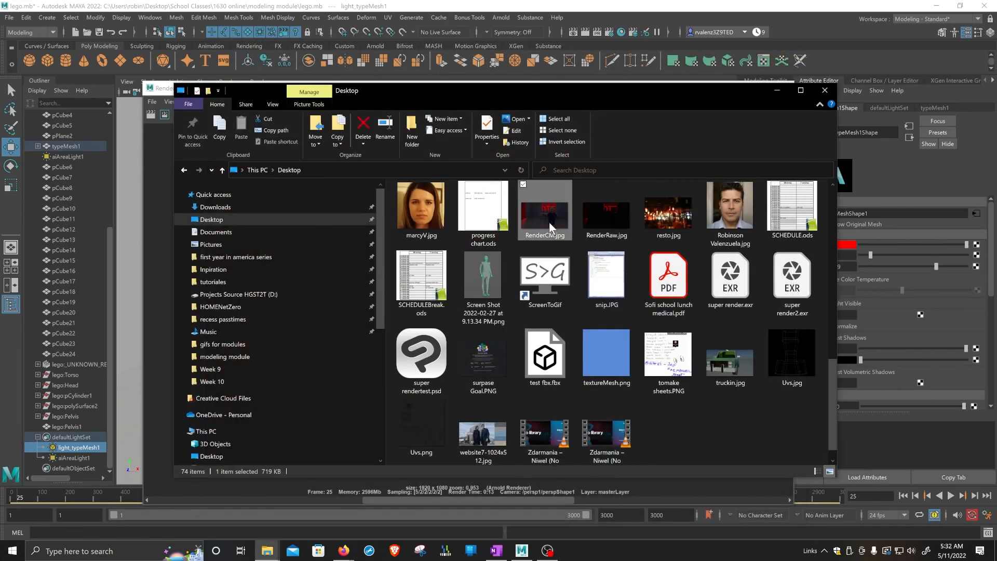
View RenderCM.jpg for comparison with the raw version, and close both the photo viewer and the Desktop folder
{"action": "double_click", "coordinate": [551, 227]}
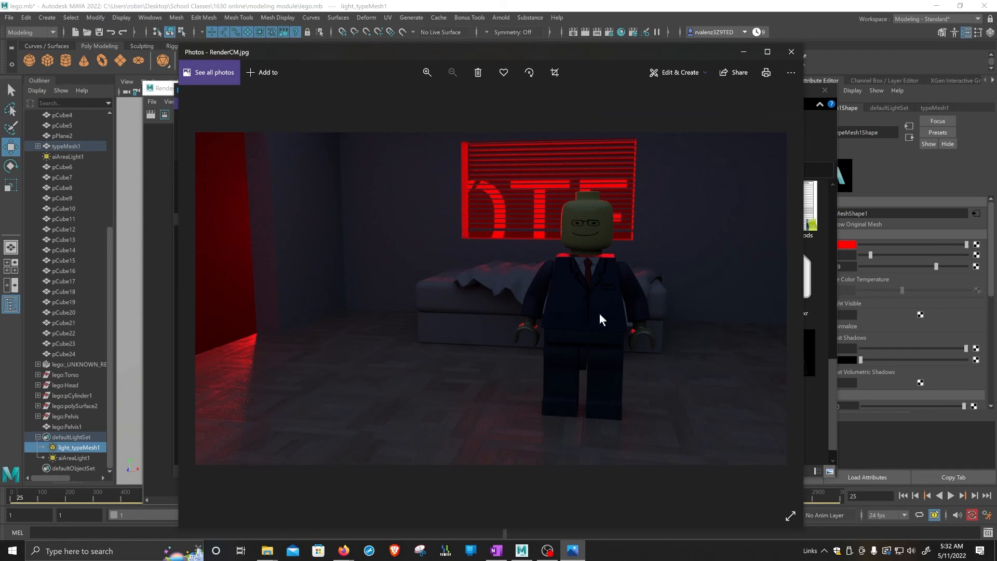
{"action": "left_click", "coordinate": [792, 50]}
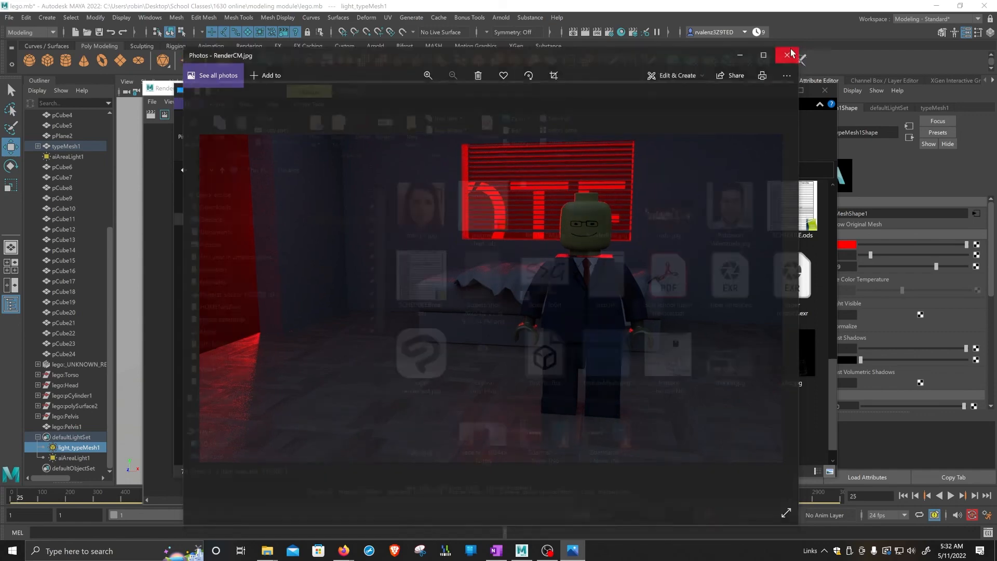
{"action": "left_click", "coordinate": [826, 92]}
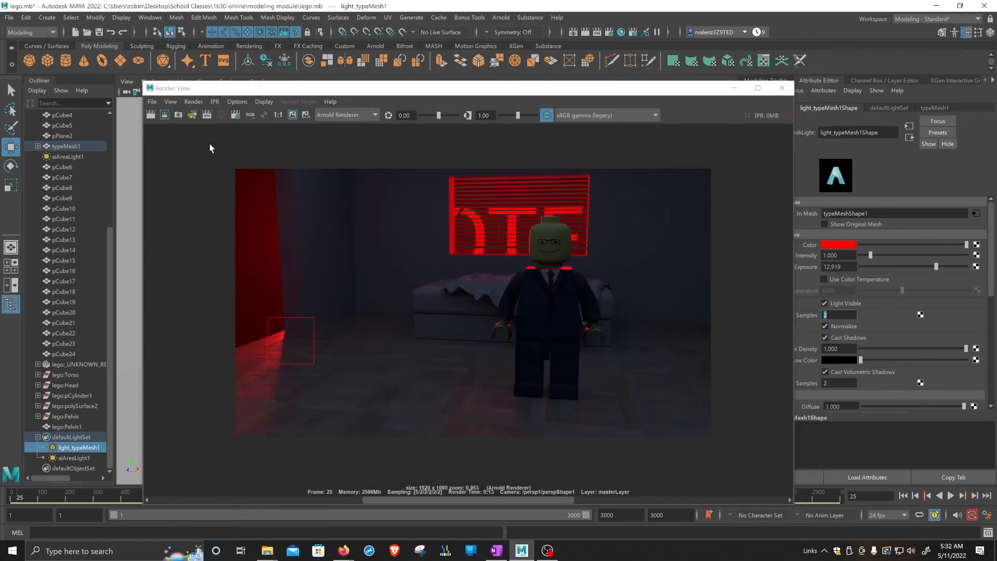
Review the save mode options for the render image without saving again, and close the Render View
{"action": "left_click", "coordinate": [154, 101]}
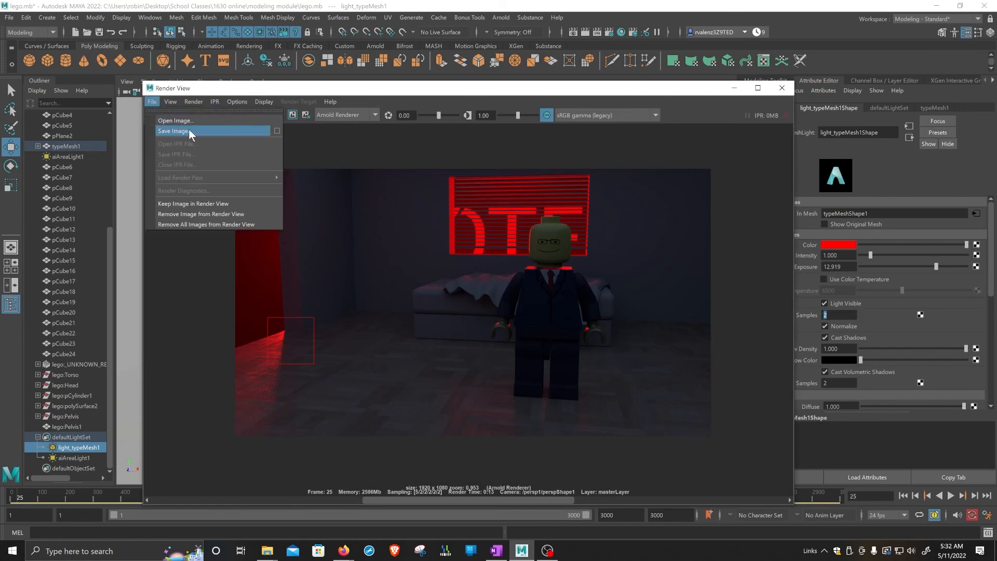
{"action": "left_click", "coordinate": [188, 130]}
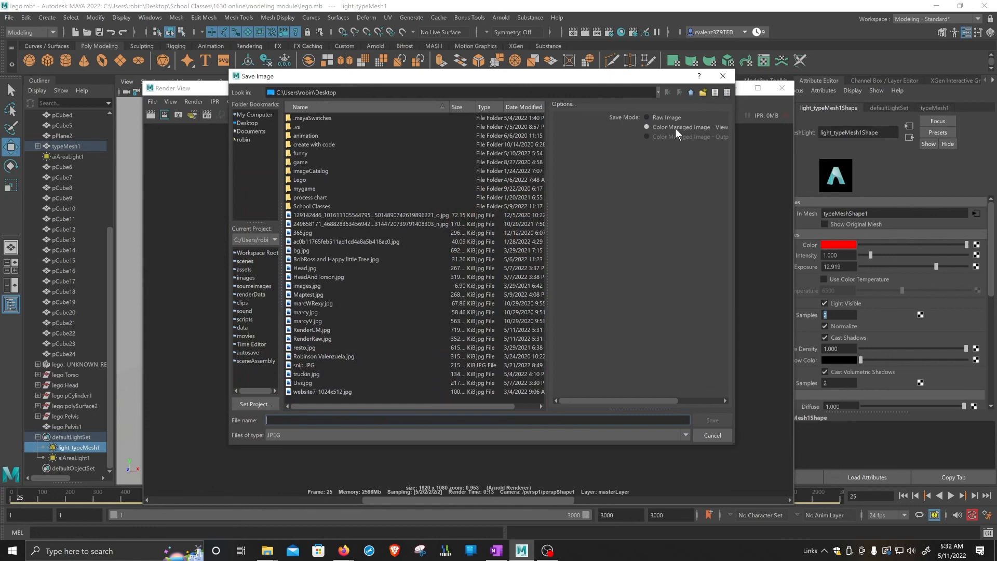
{"action": "left_click", "coordinate": [710, 436]}
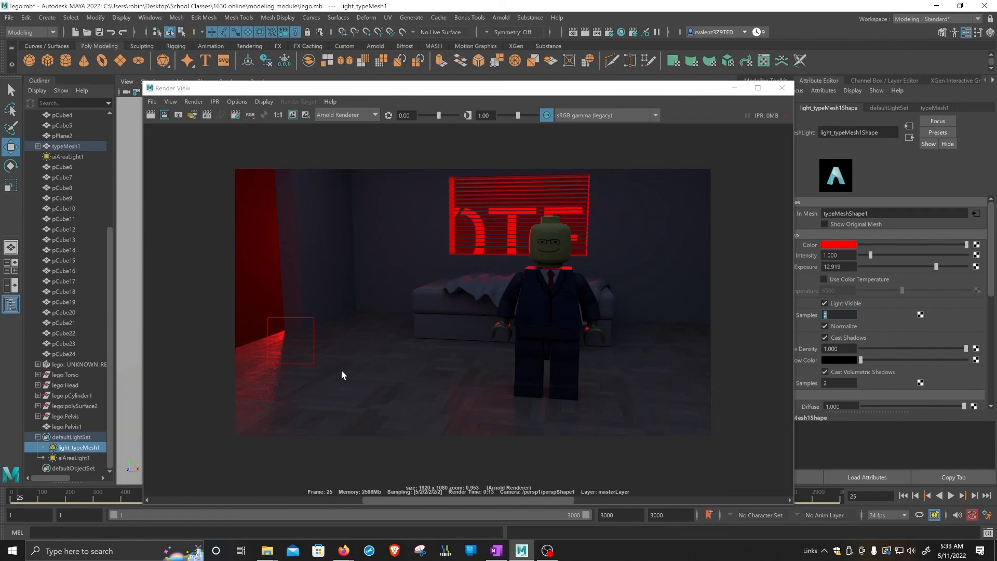
{"action": "left_click", "coordinate": [782, 88]}
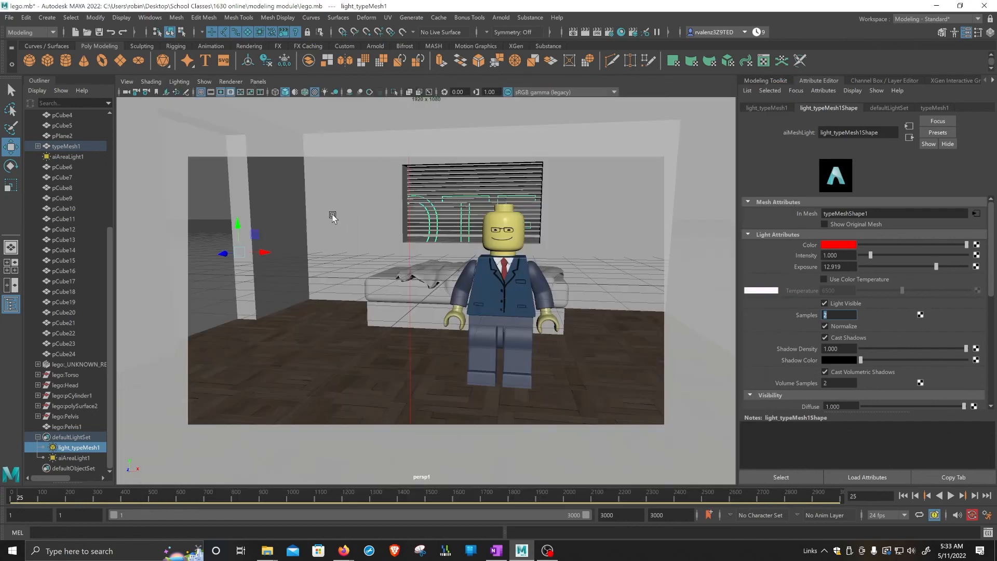